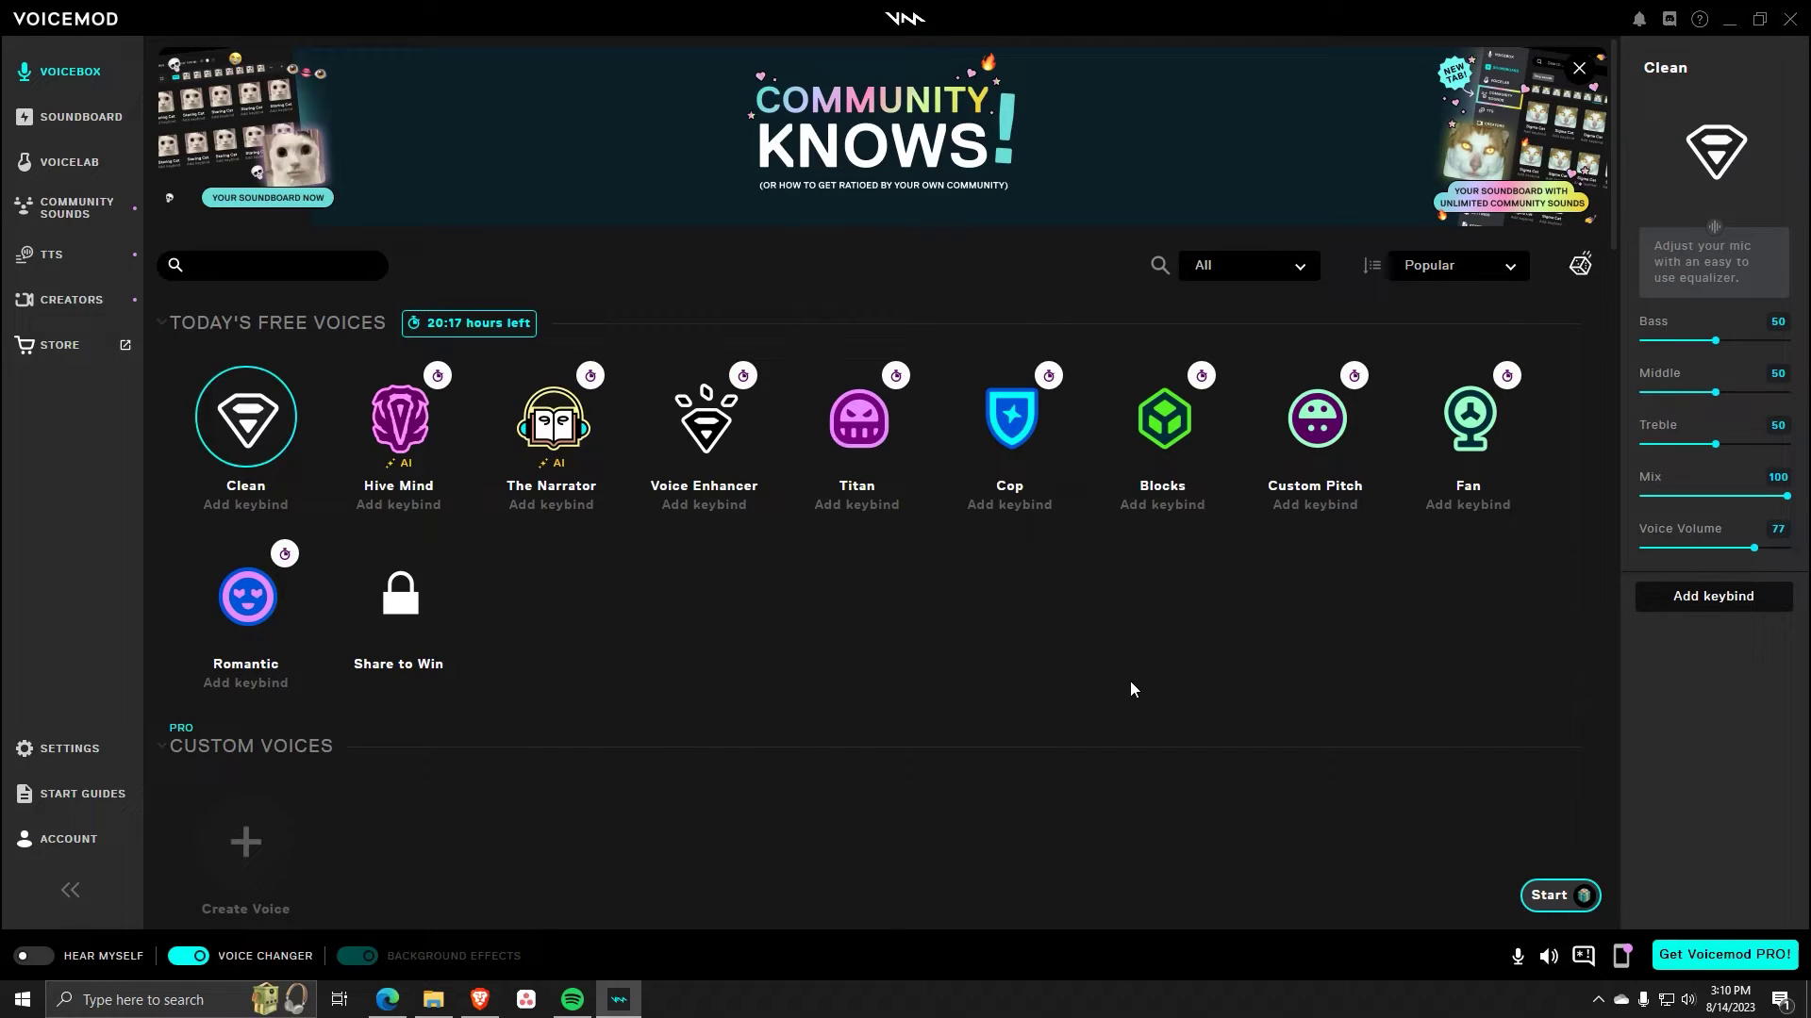
Open the text-to-speech tool, write "Are you winning?", preview the Joe voice character and generate the audio
click(95, 255)
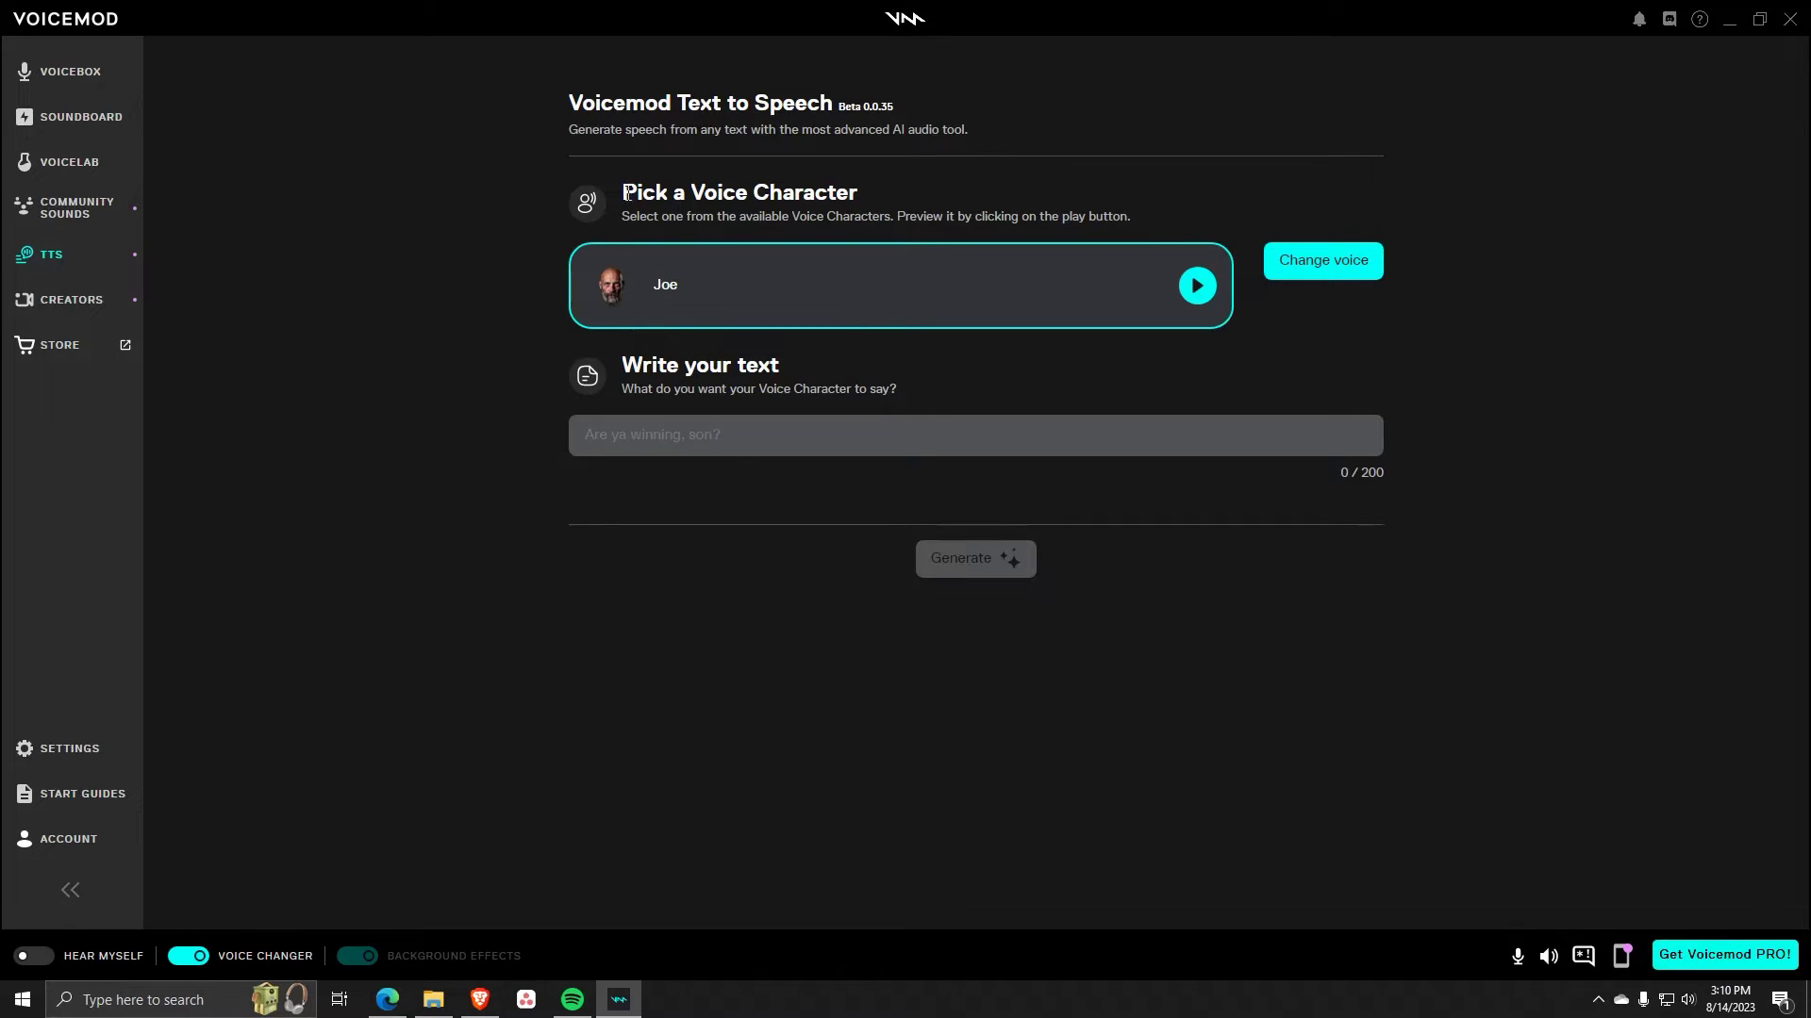
drag(627, 192, 867, 185)
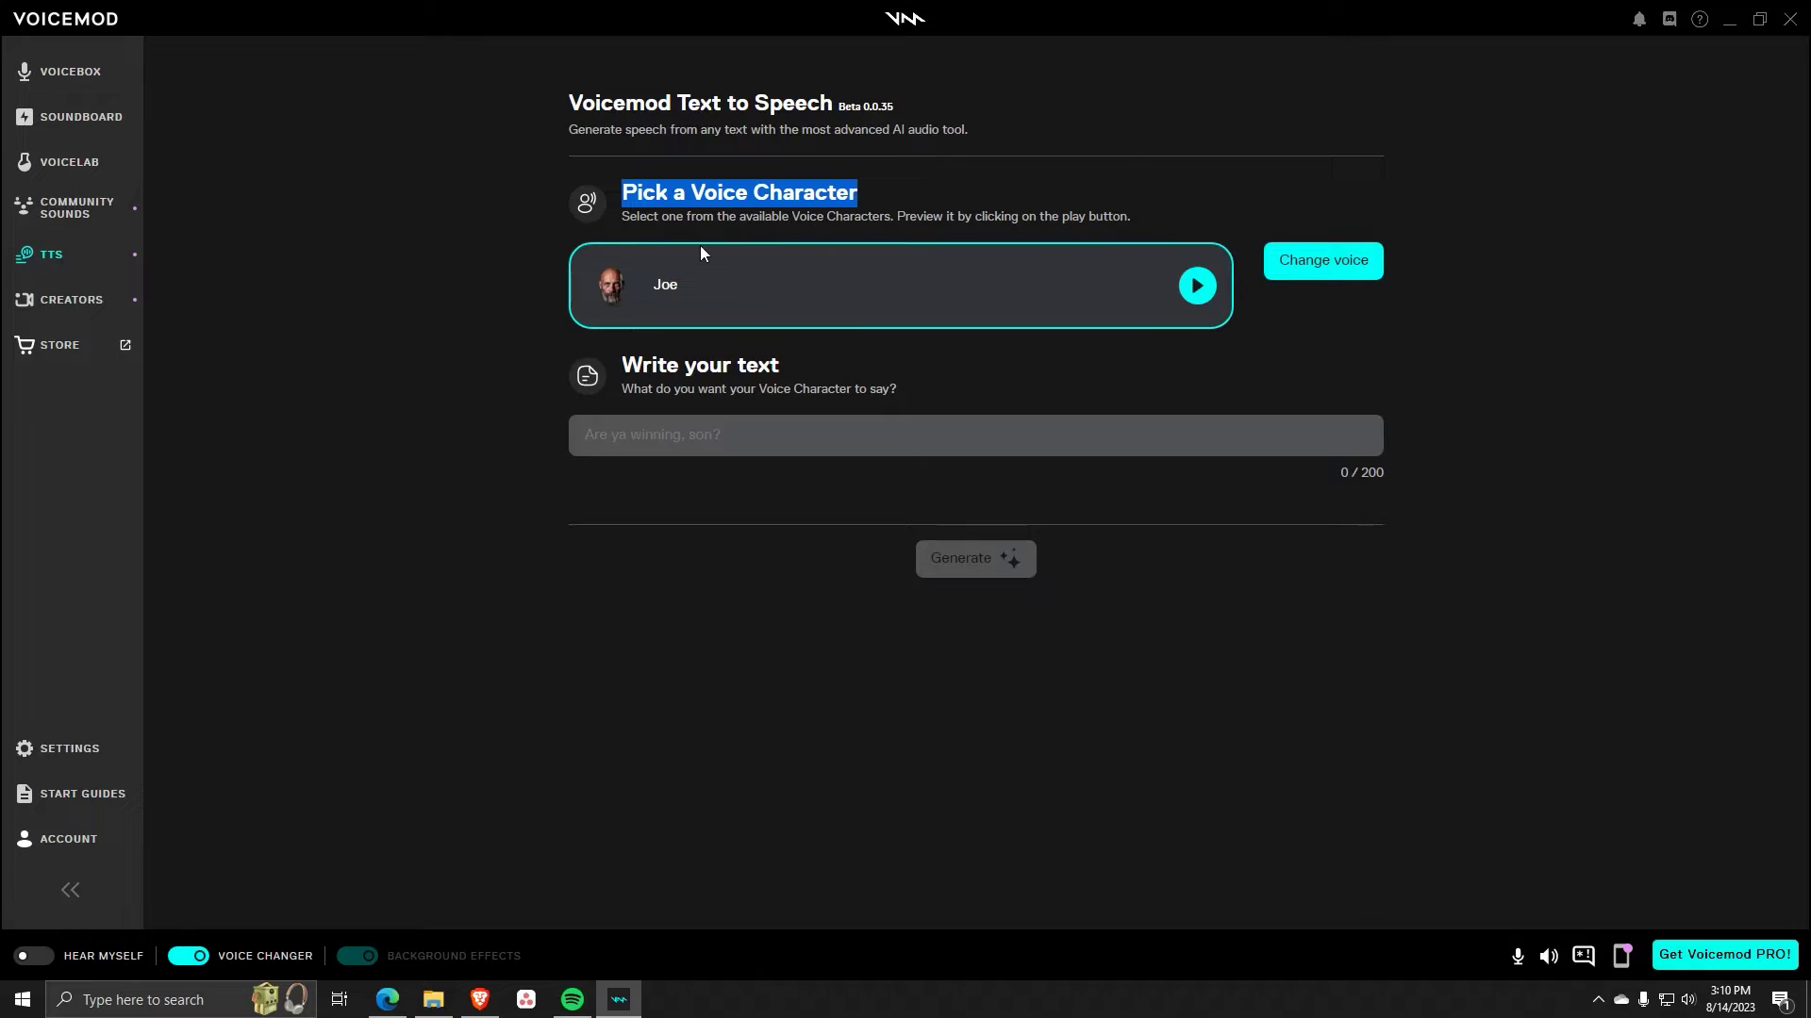
click(654, 233)
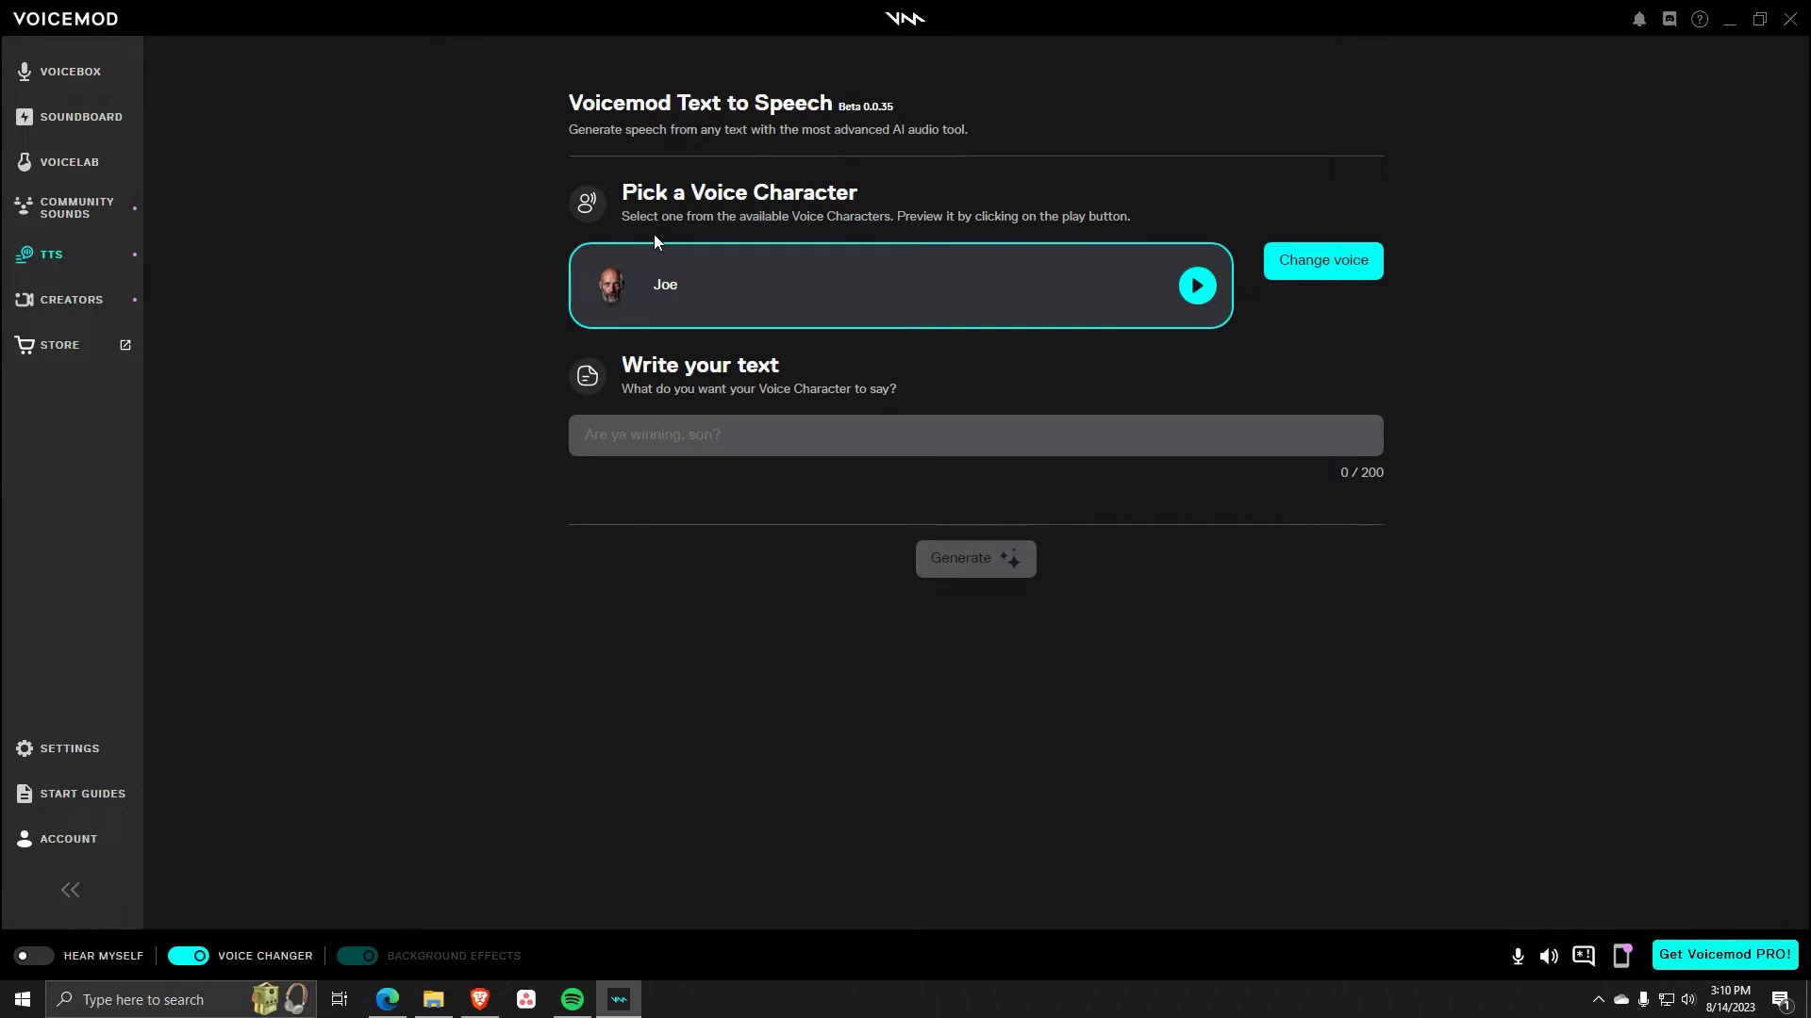
text(Are you winning?)
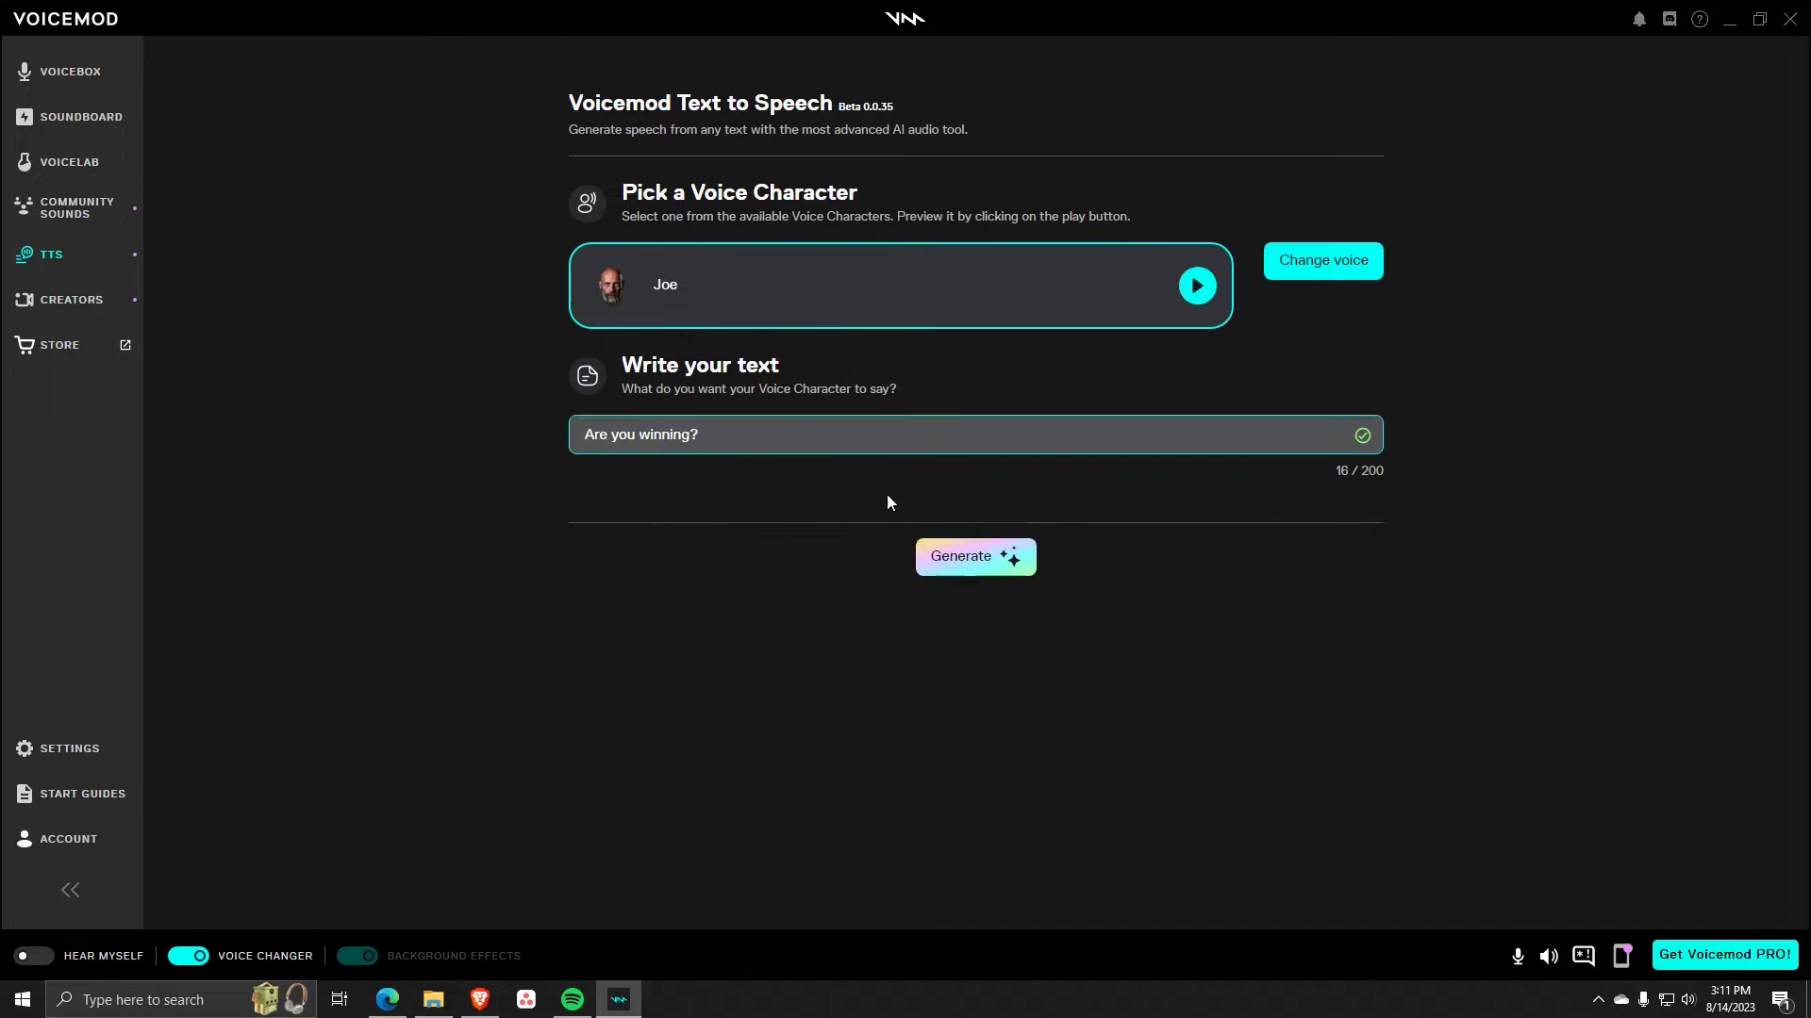
click(1193, 285)
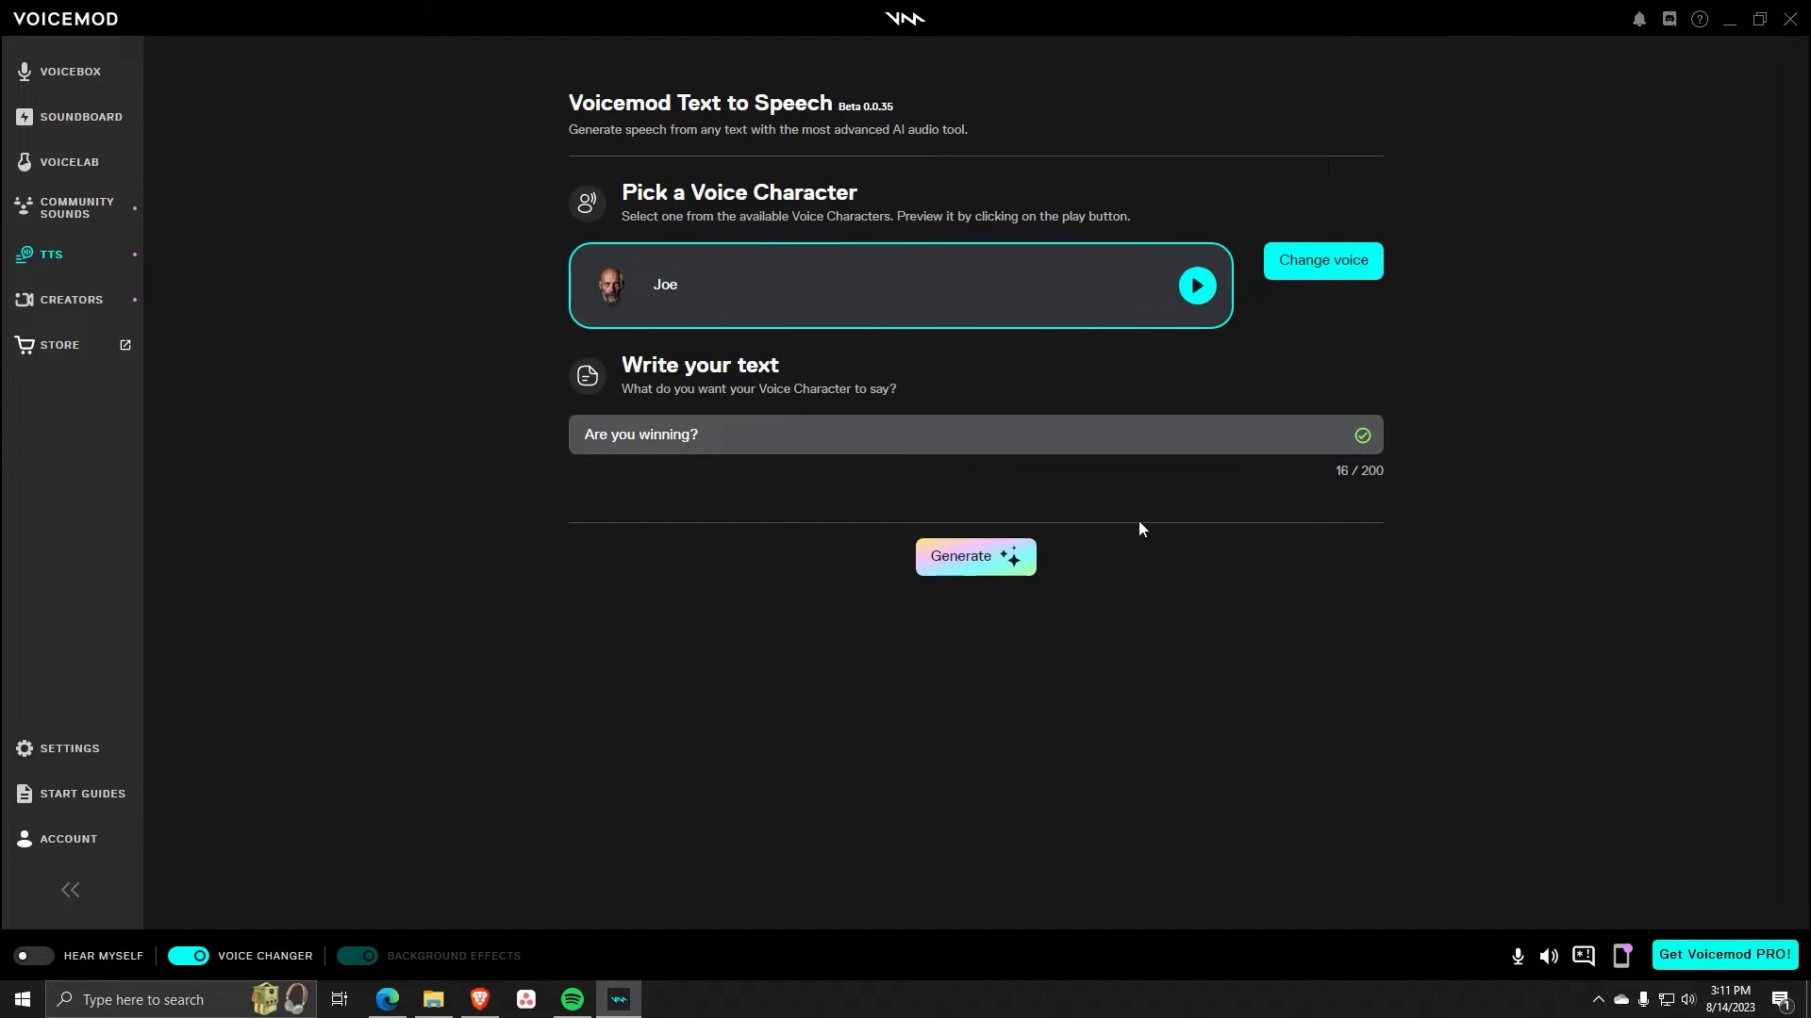
click(969, 551)
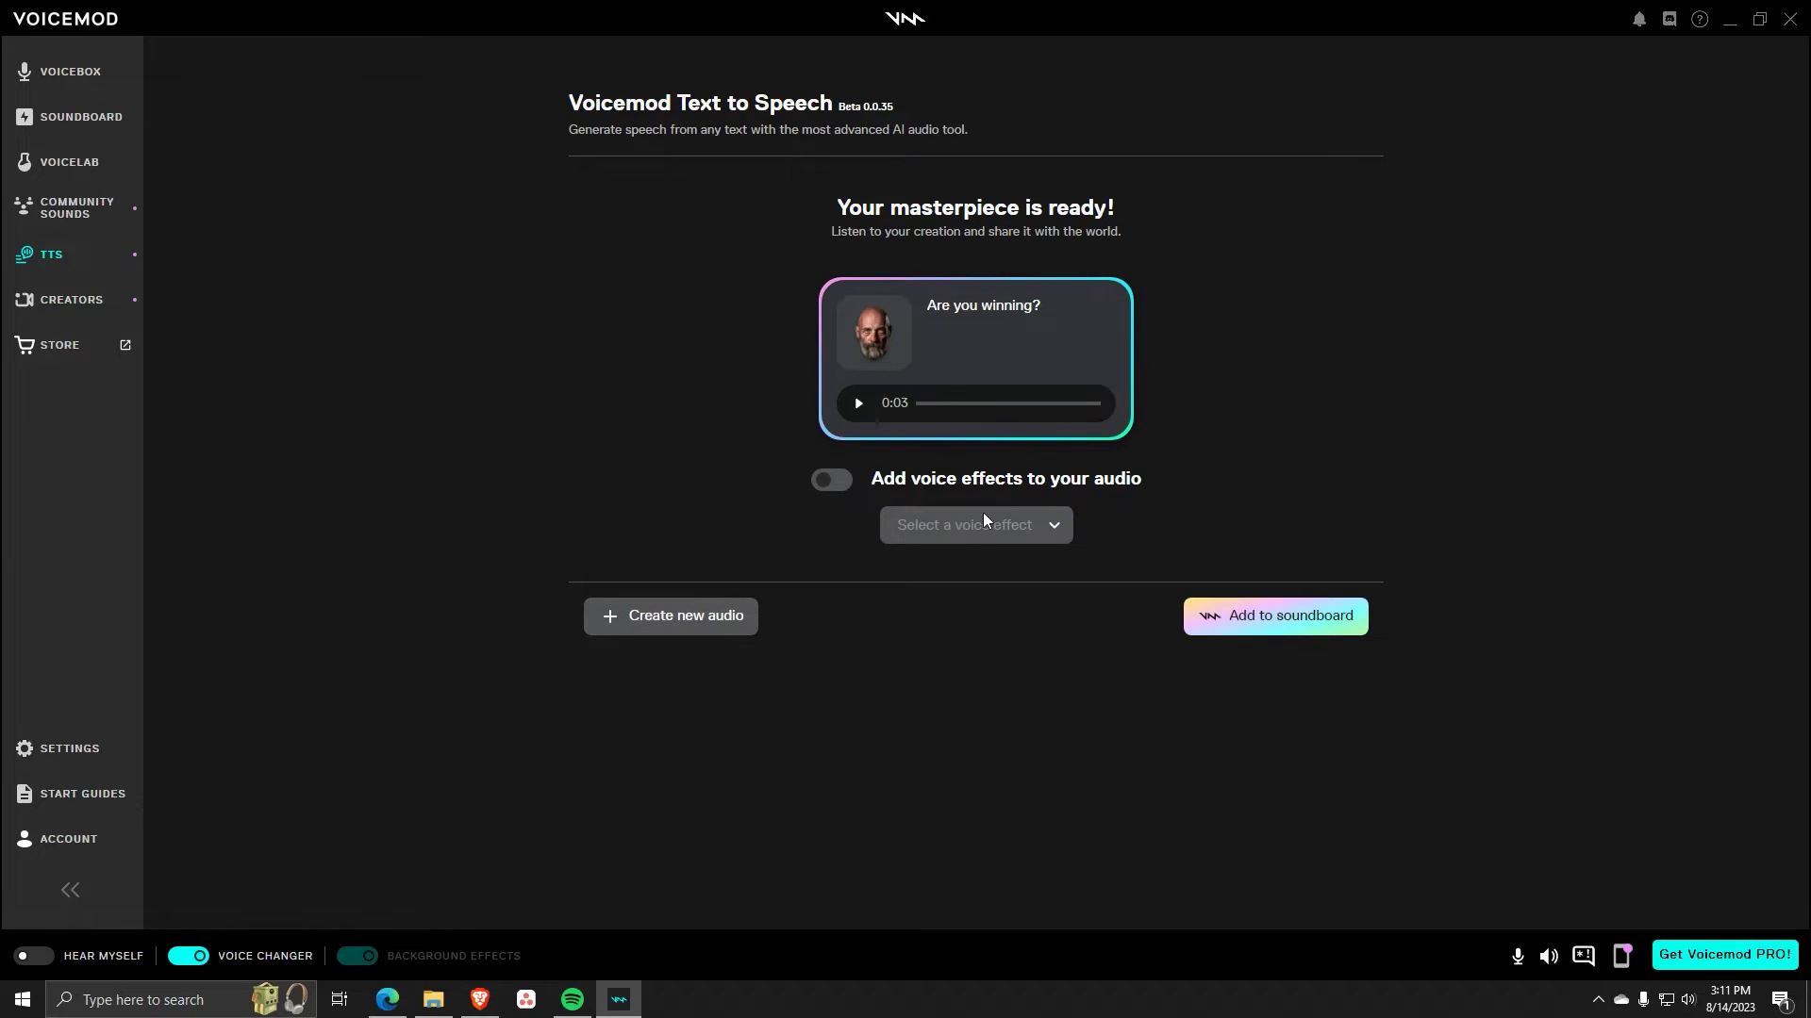
Start a new audio, discarding the current creation, and change the voice character to Bob after previewing Chad and Marcus
click(675, 620)
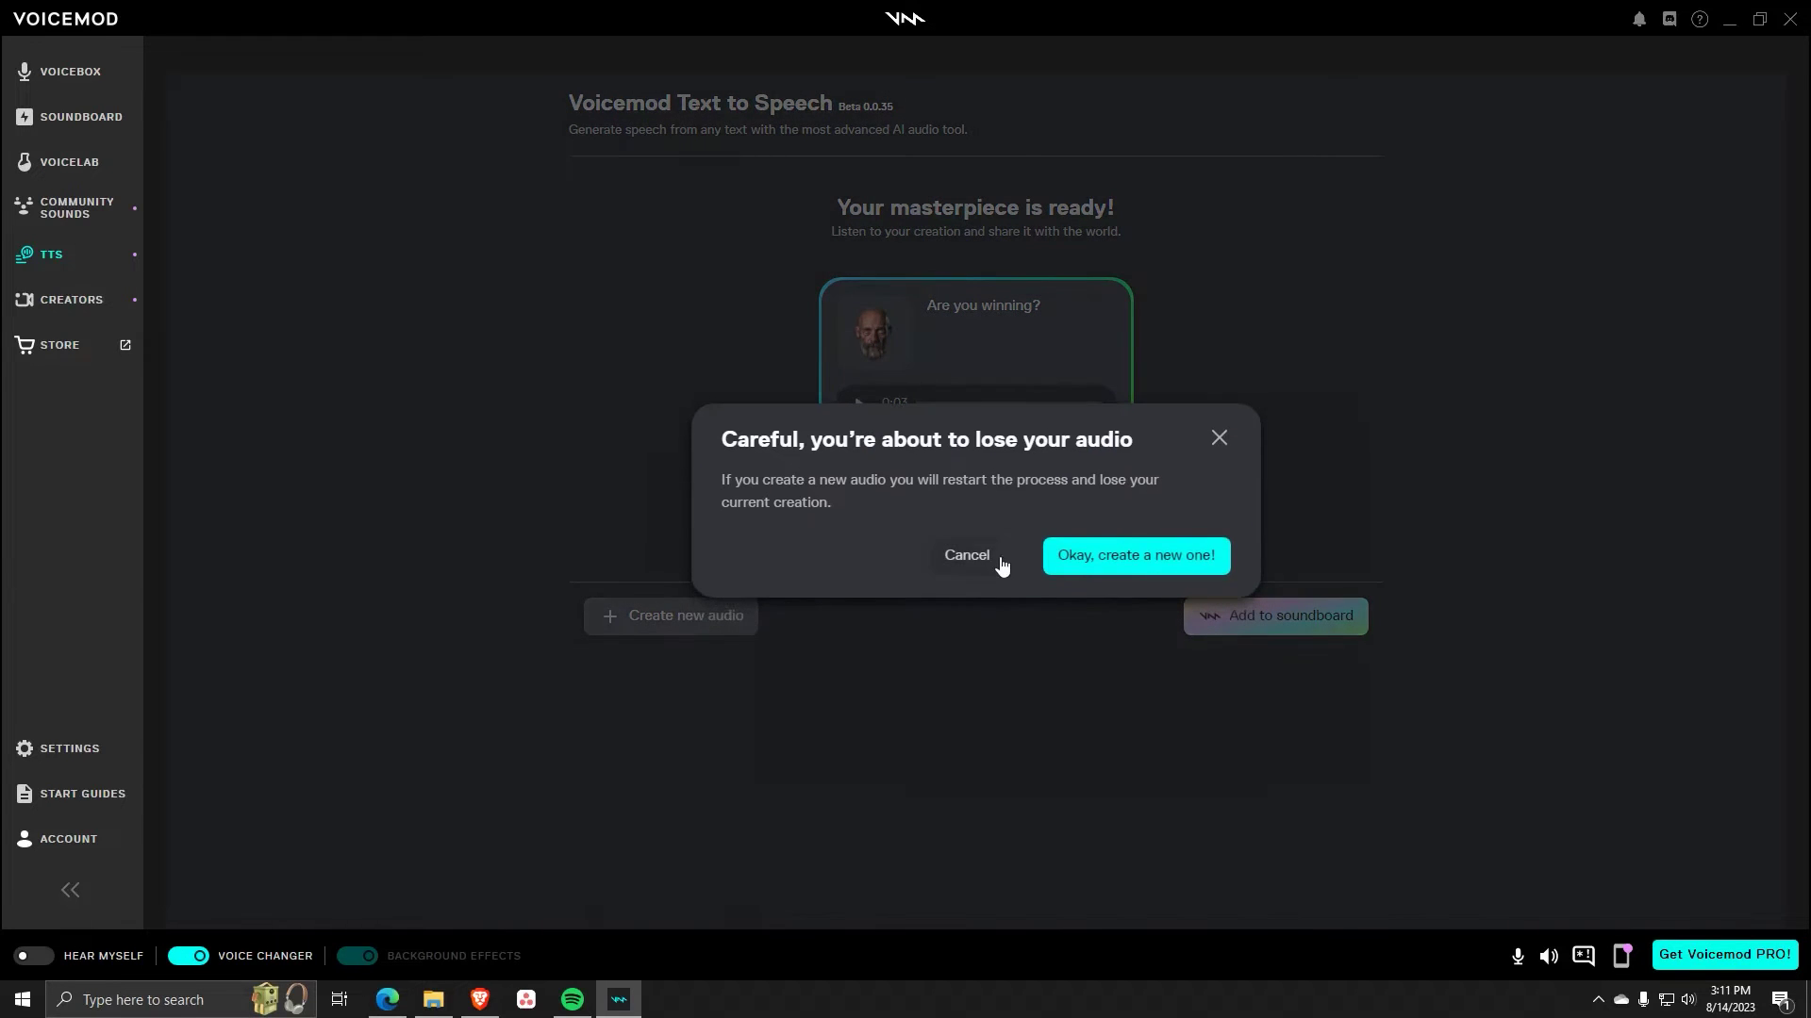
click(1083, 564)
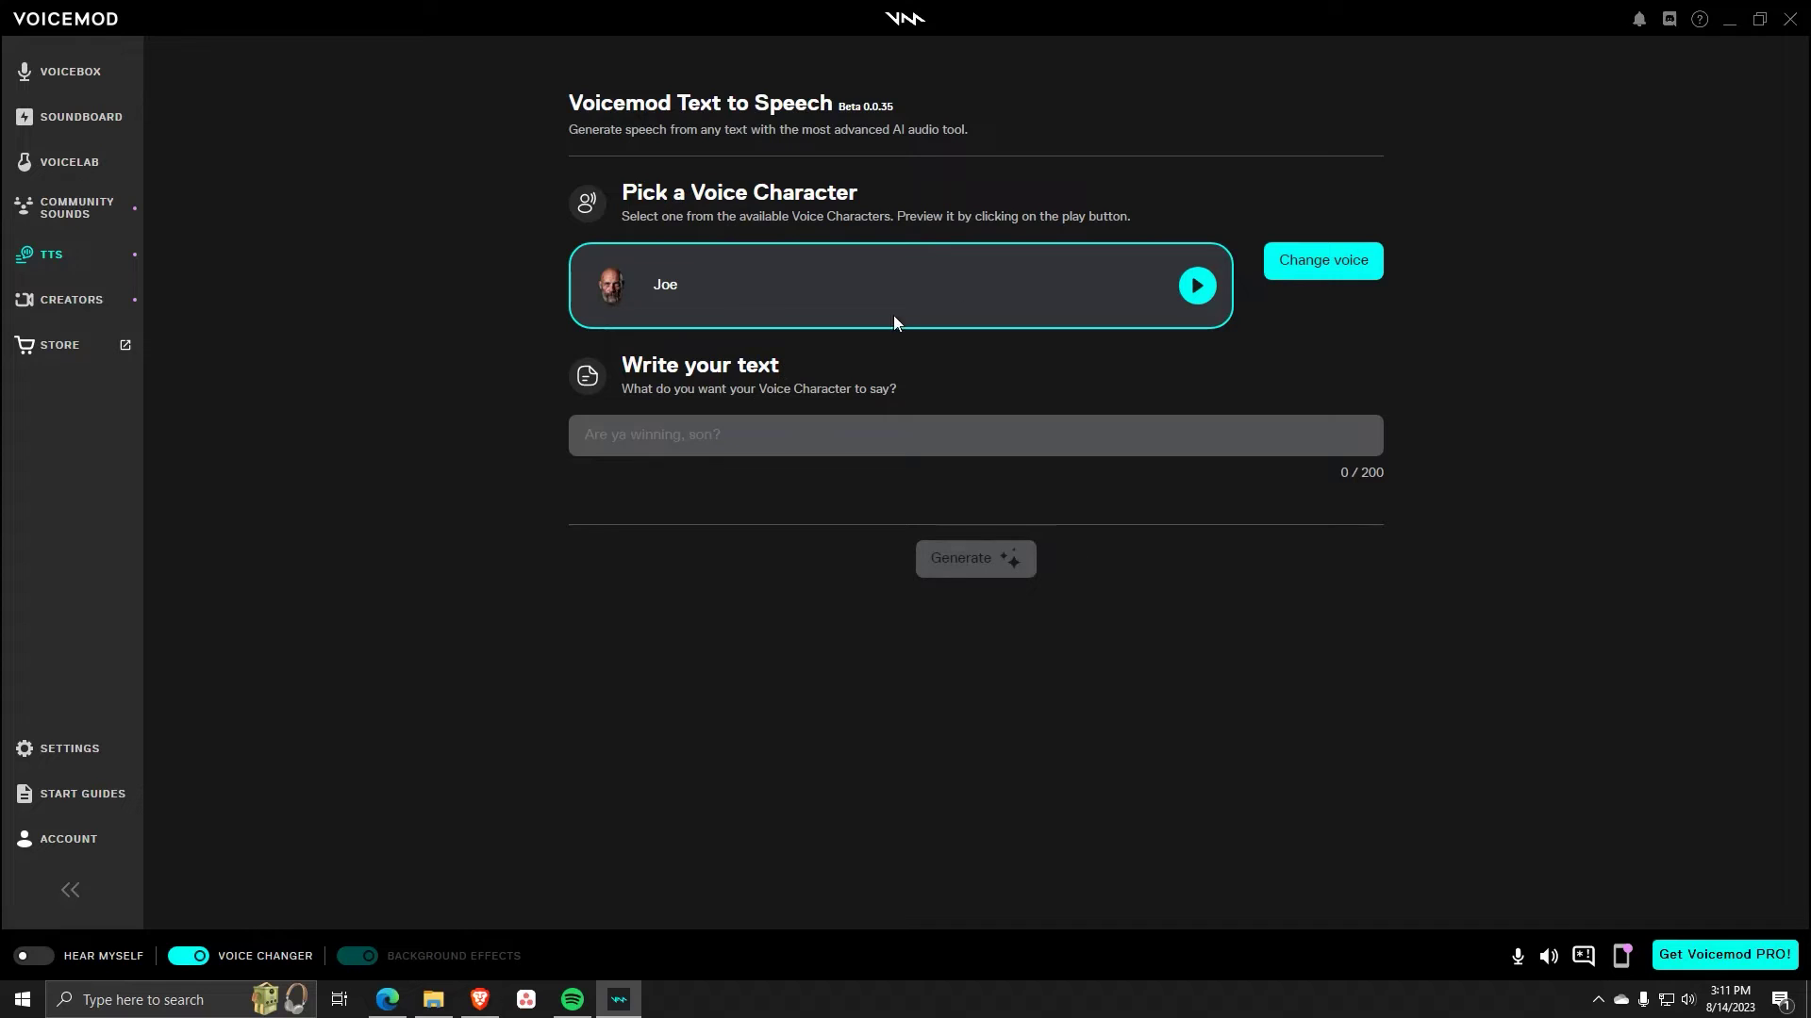
click(1307, 252)
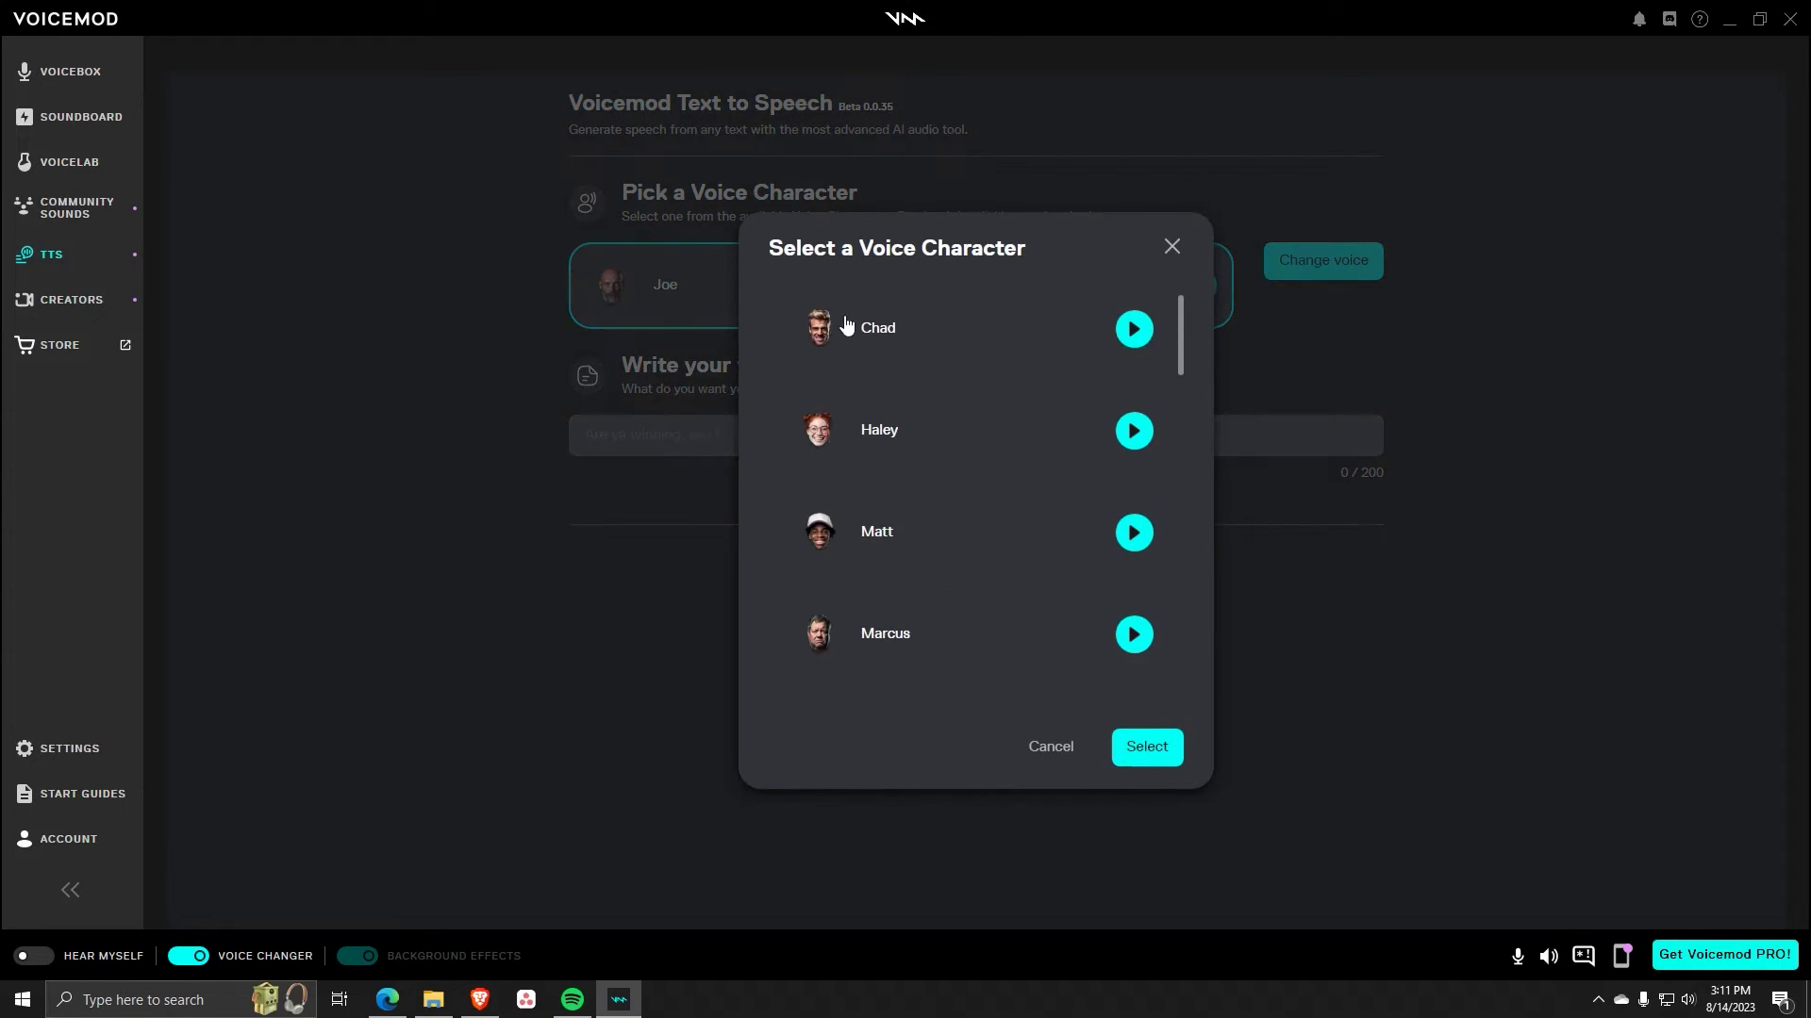
click(1134, 330)
scroll(1136, 539, down, 1)
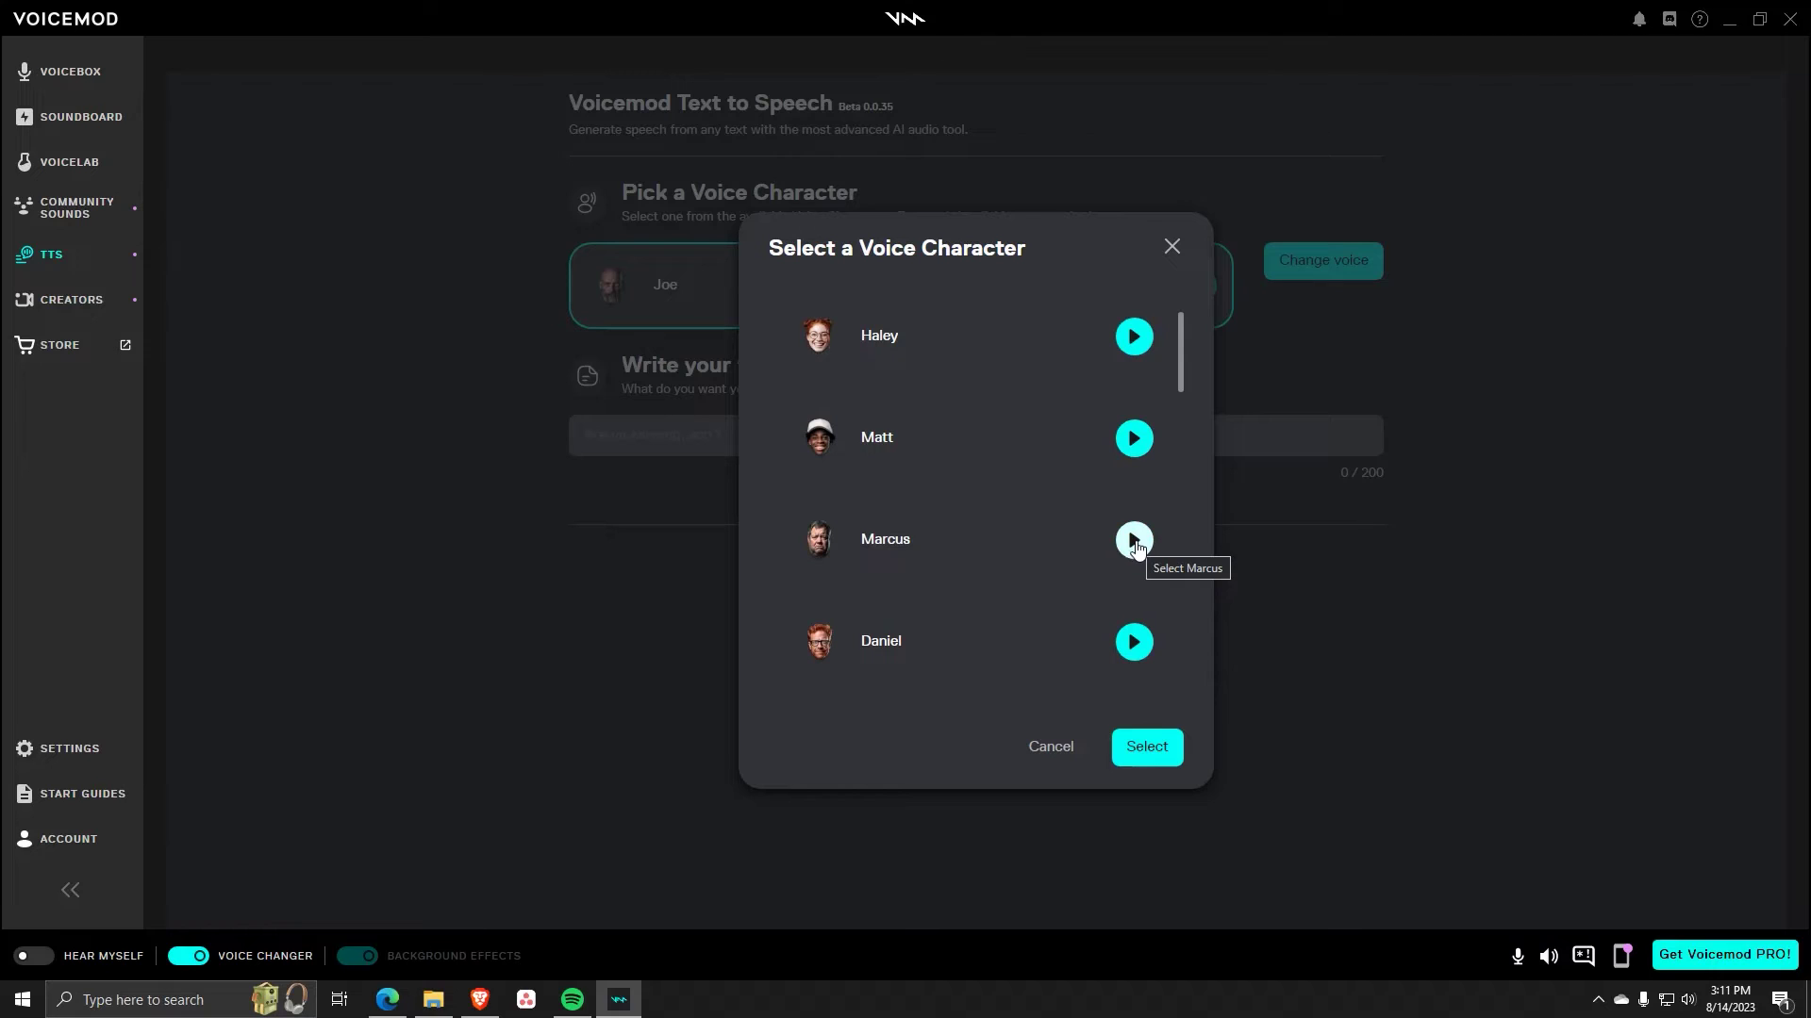
click(1136, 544)
scroll(1146, 544, down, 2)
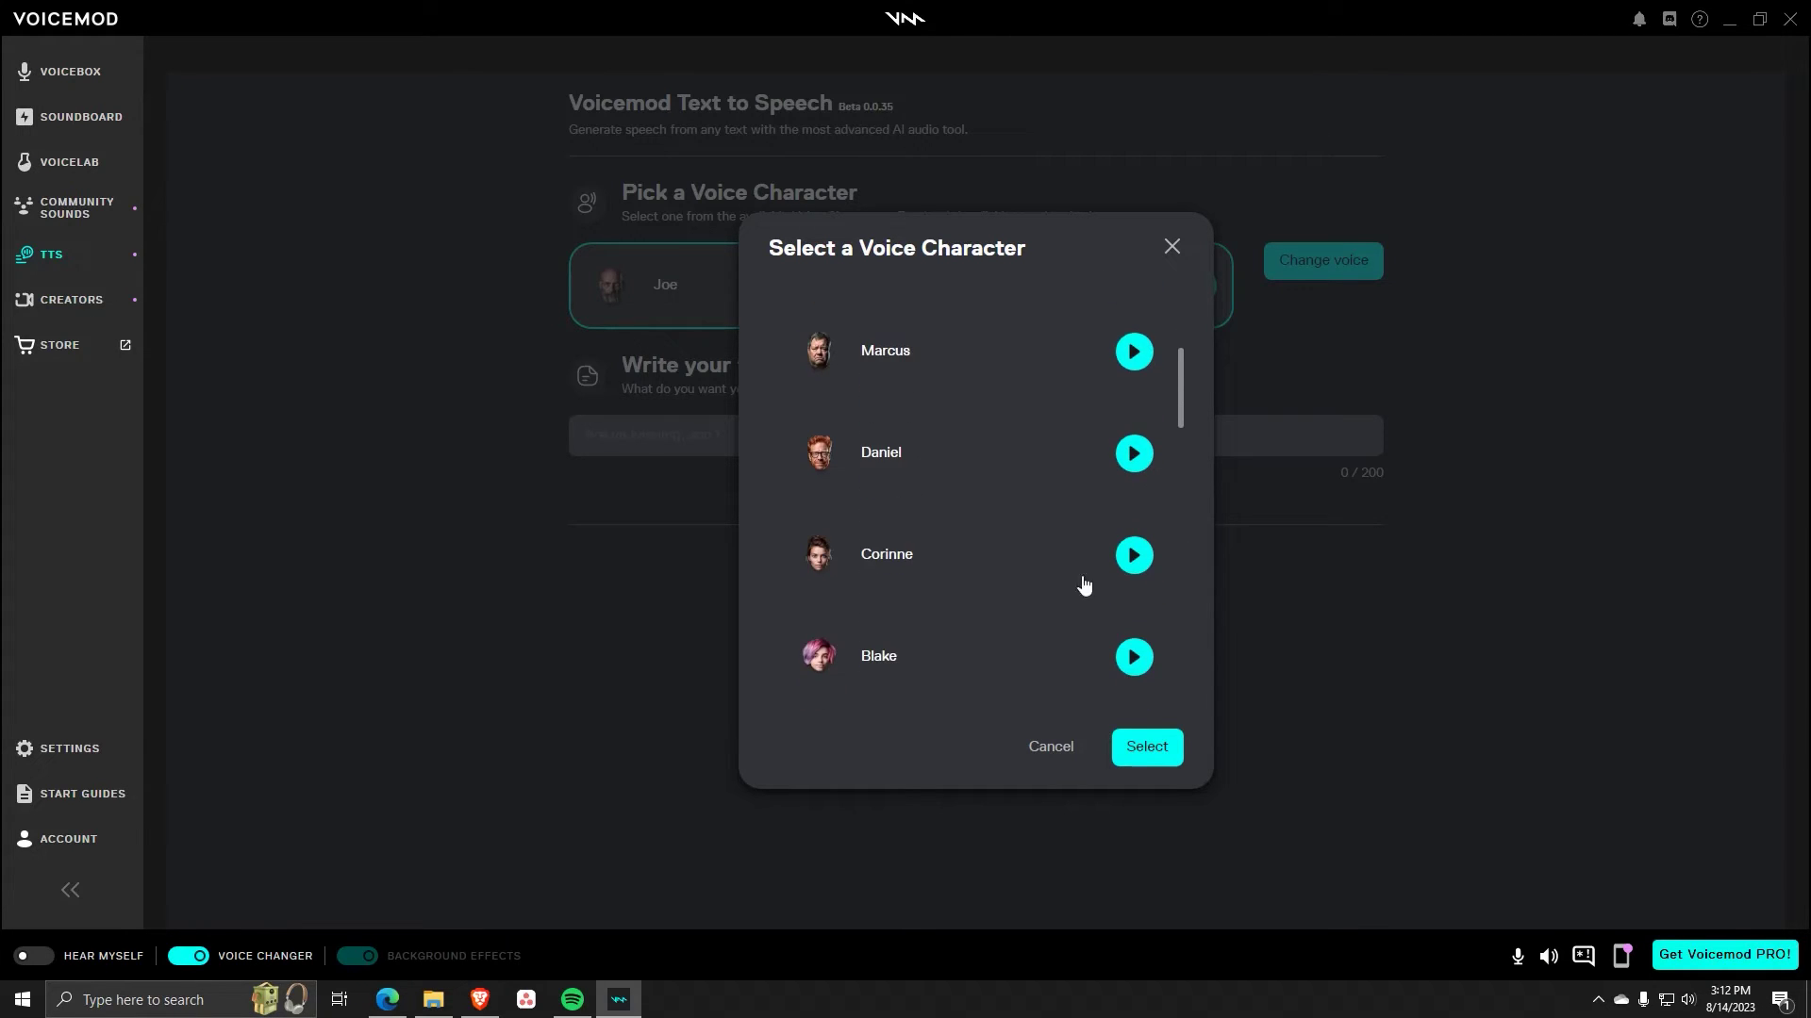
scroll(926, 553, down, 3)
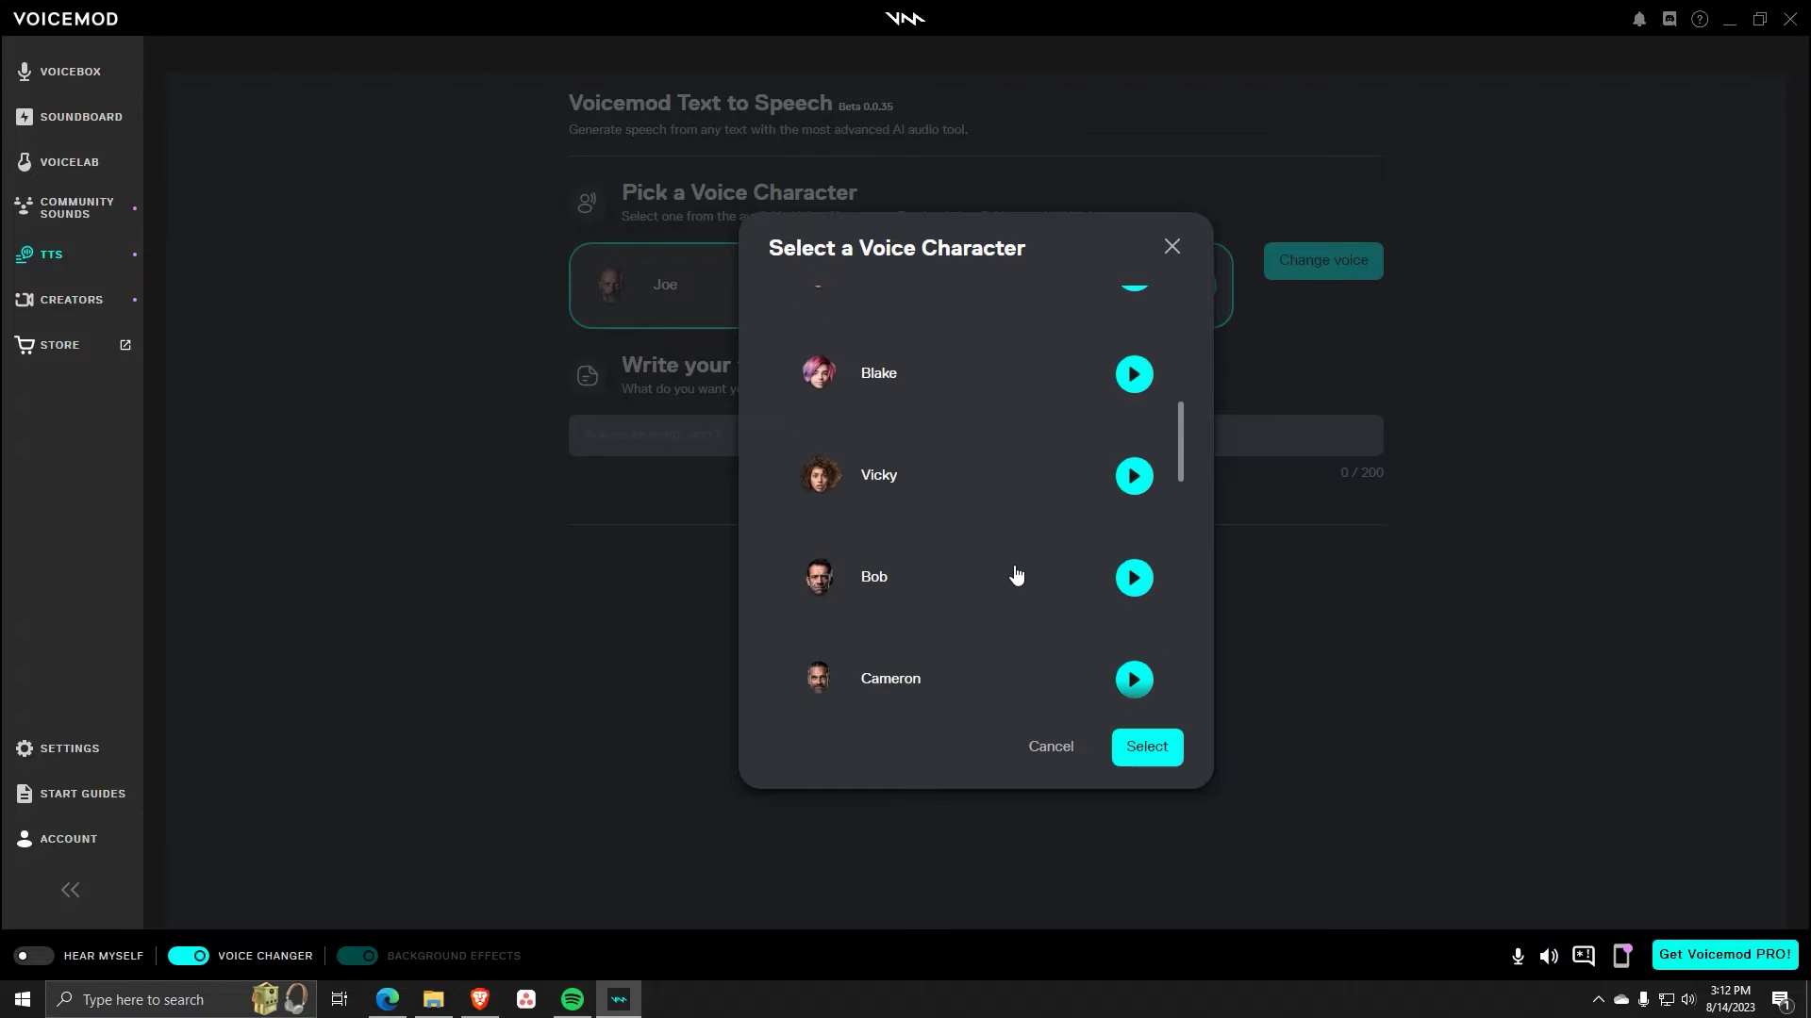
click(927, 582)
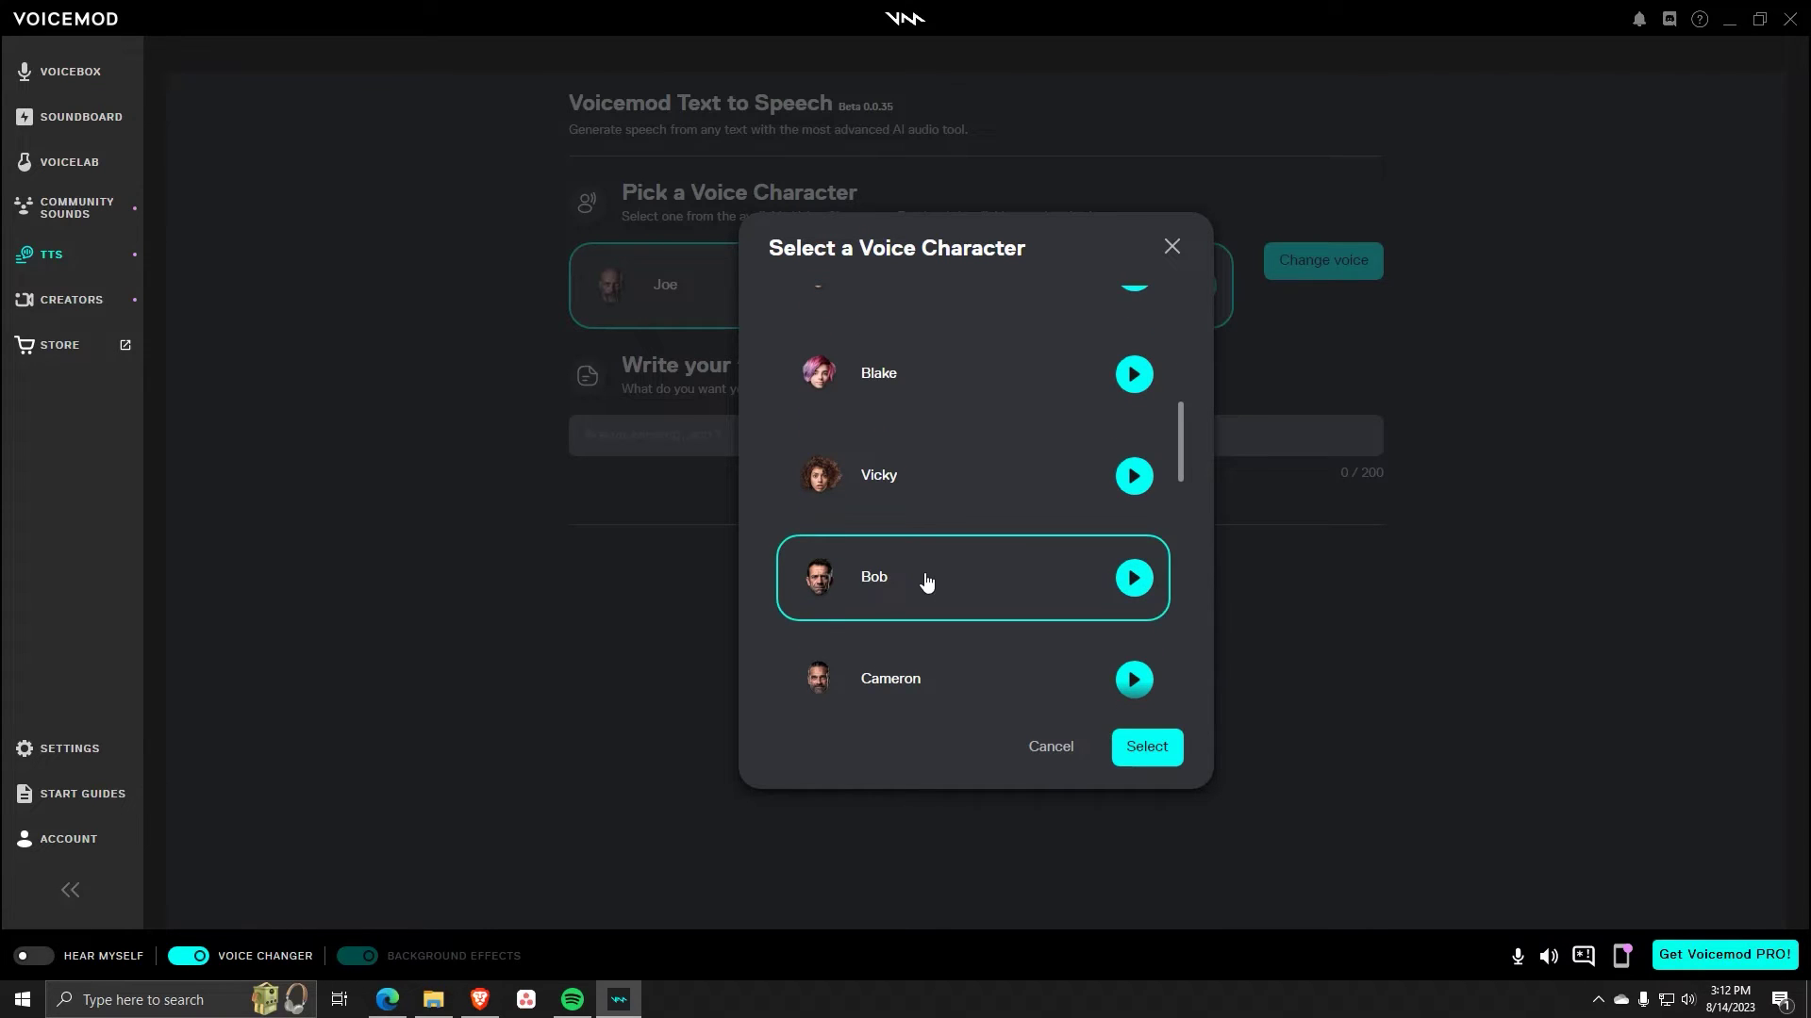
click(1167, 747)
Generate speech for "Alright! If you like this video please subscribe to the channel and hit the like button!" and play it
click(724, 444)
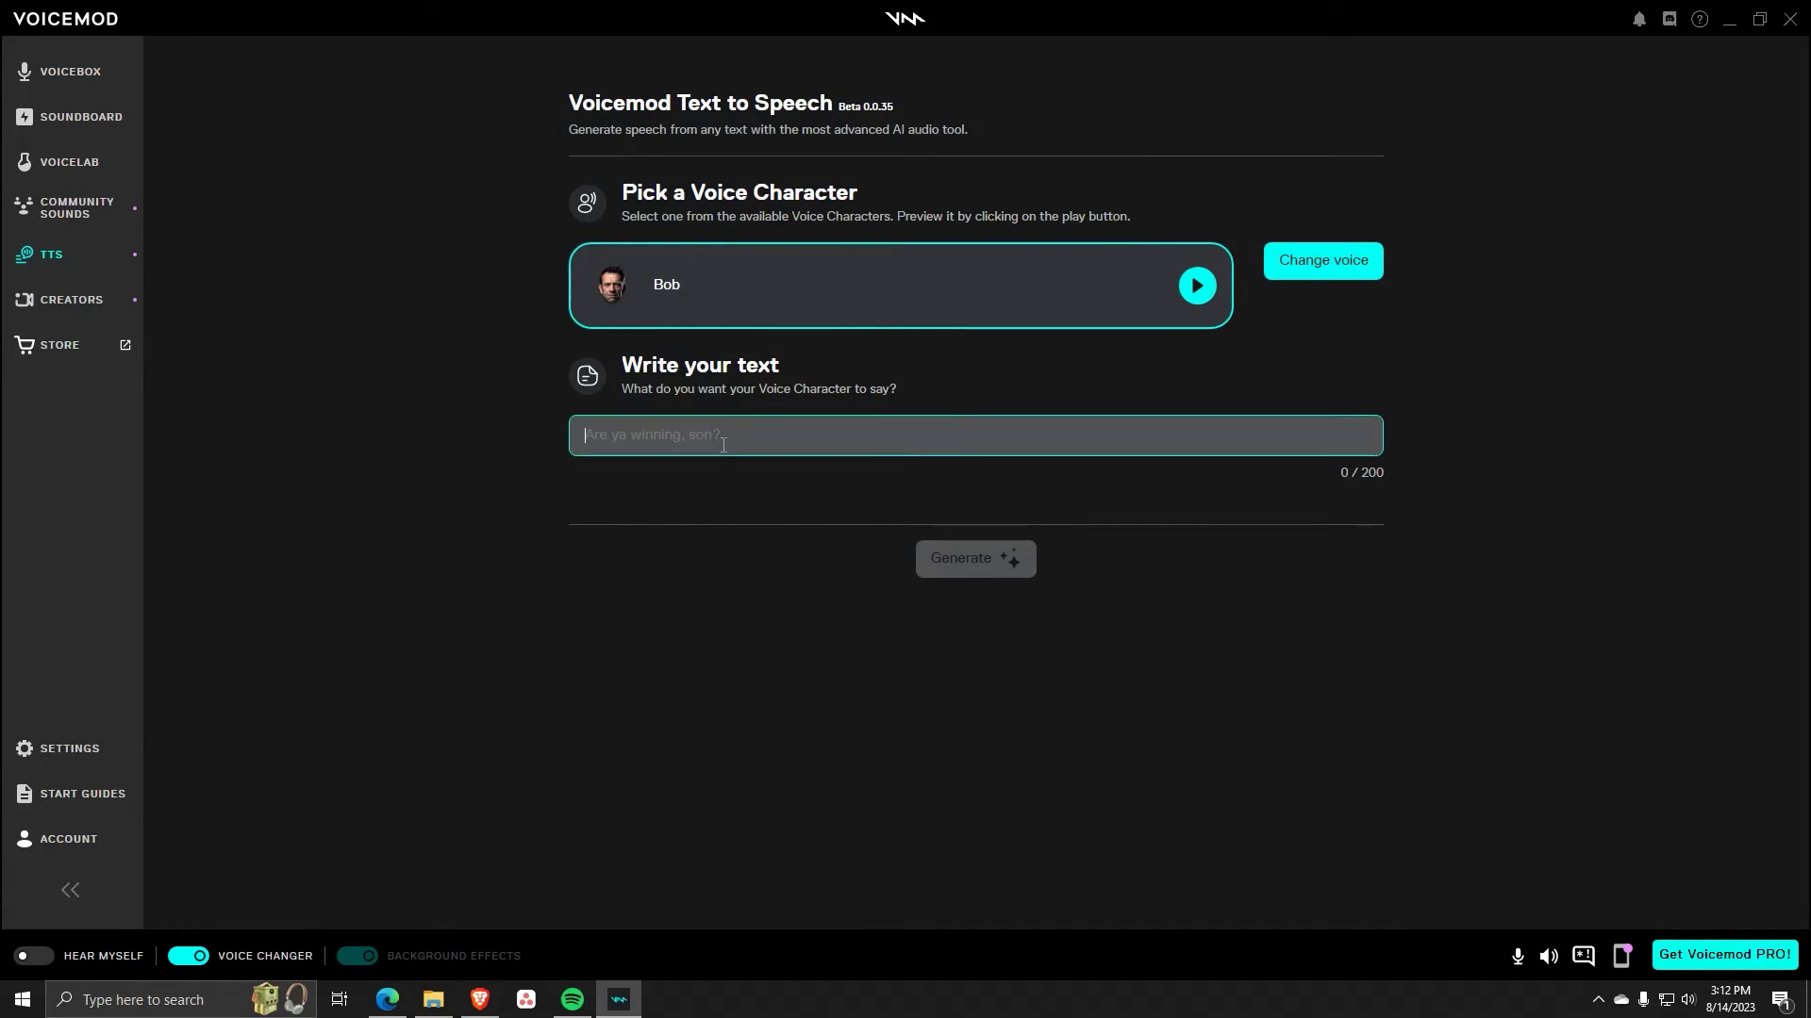
text(Alr)
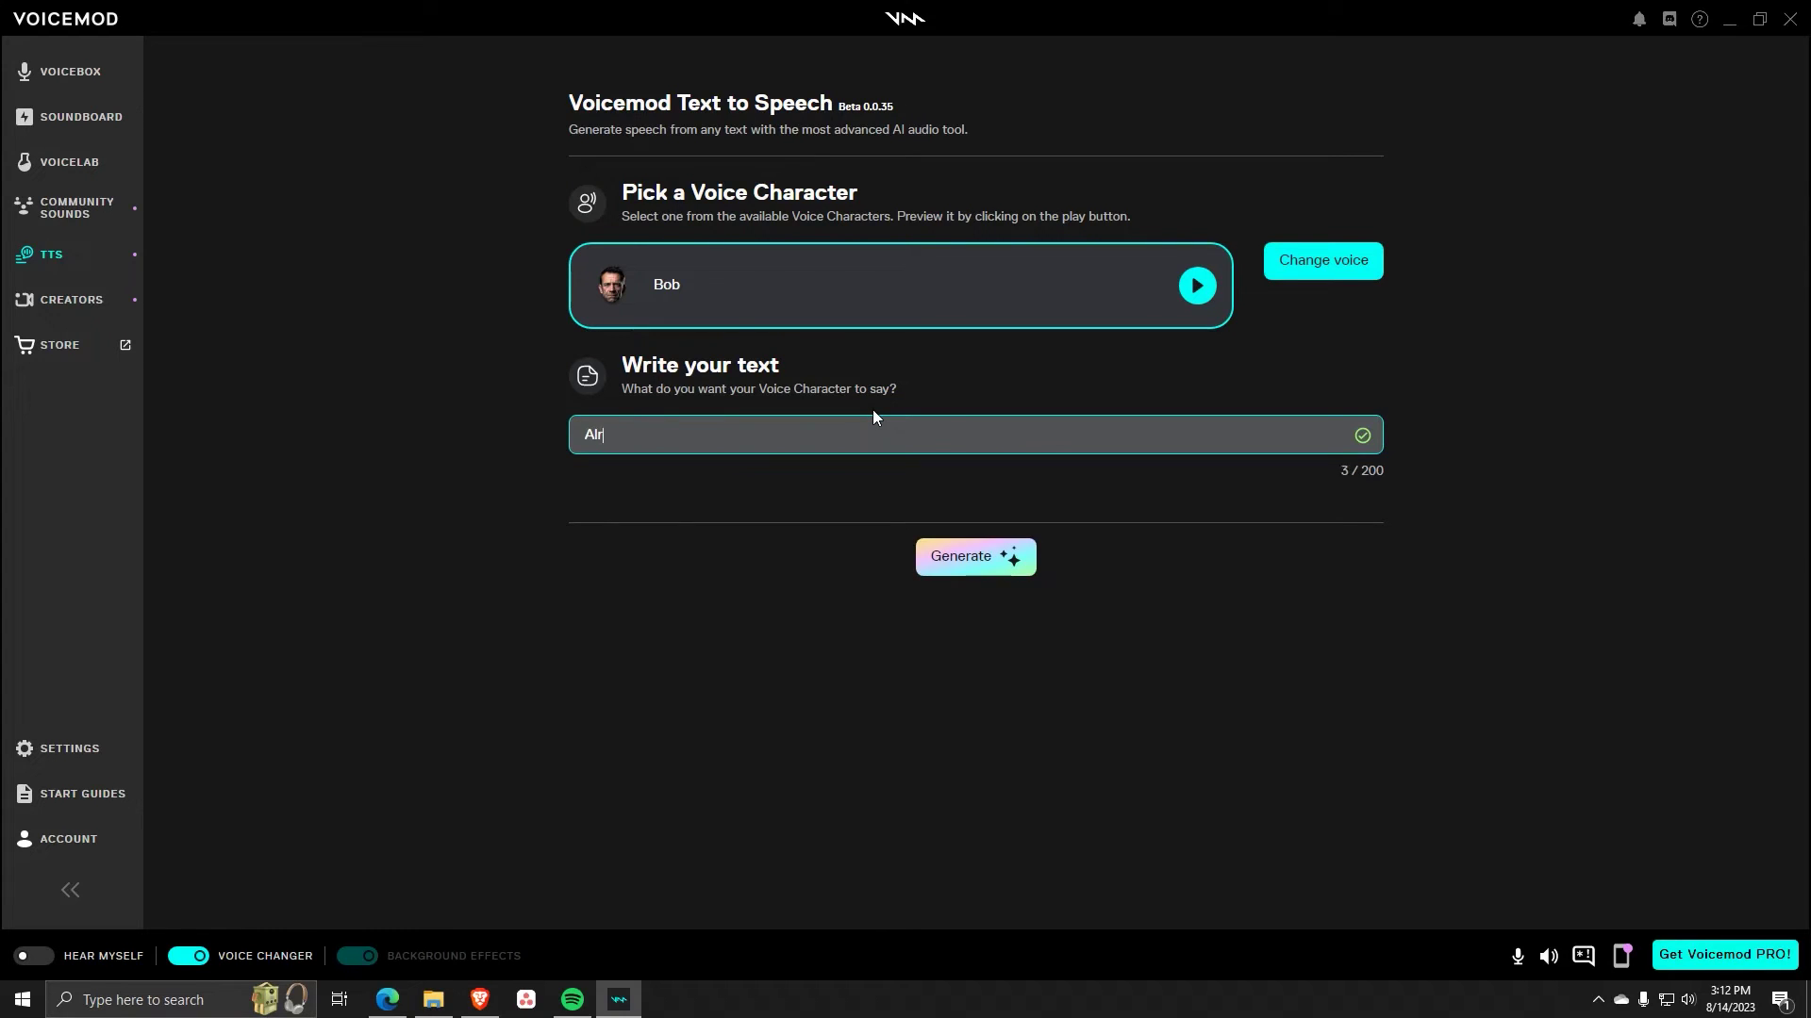
text(ight! If you like this video please su)
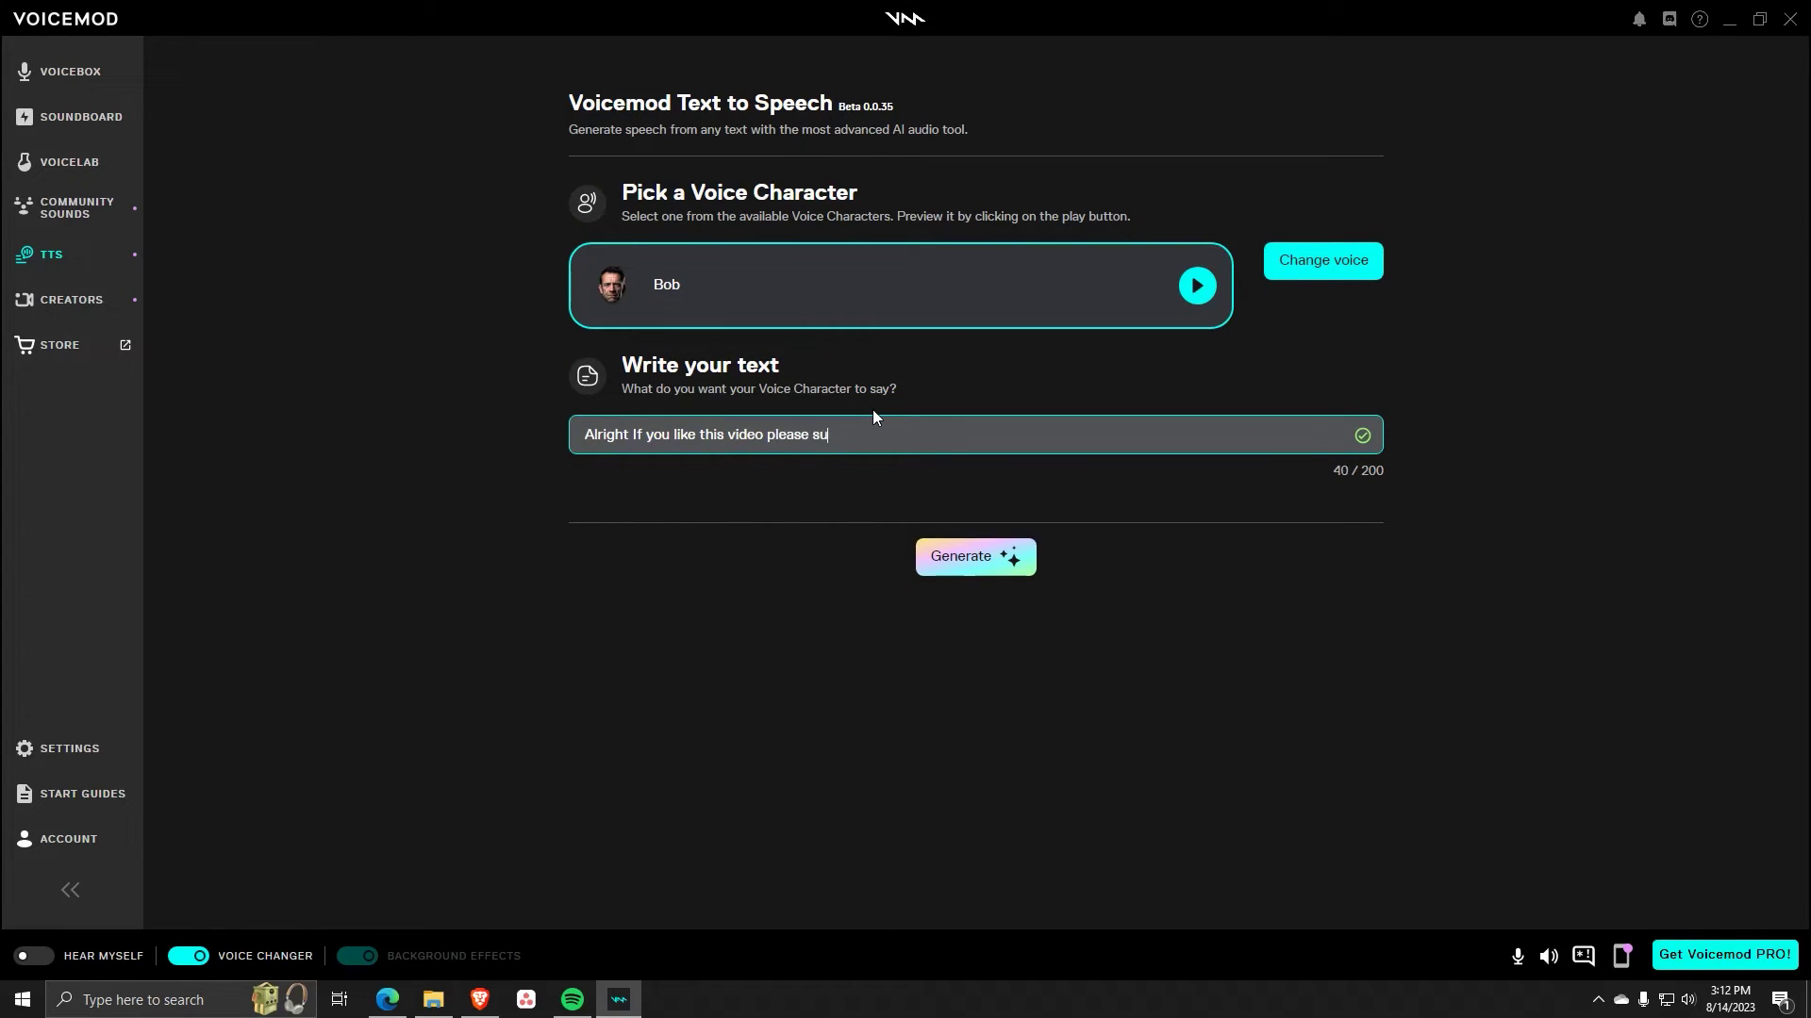
text(bscribe to the channel and hit the like button!)
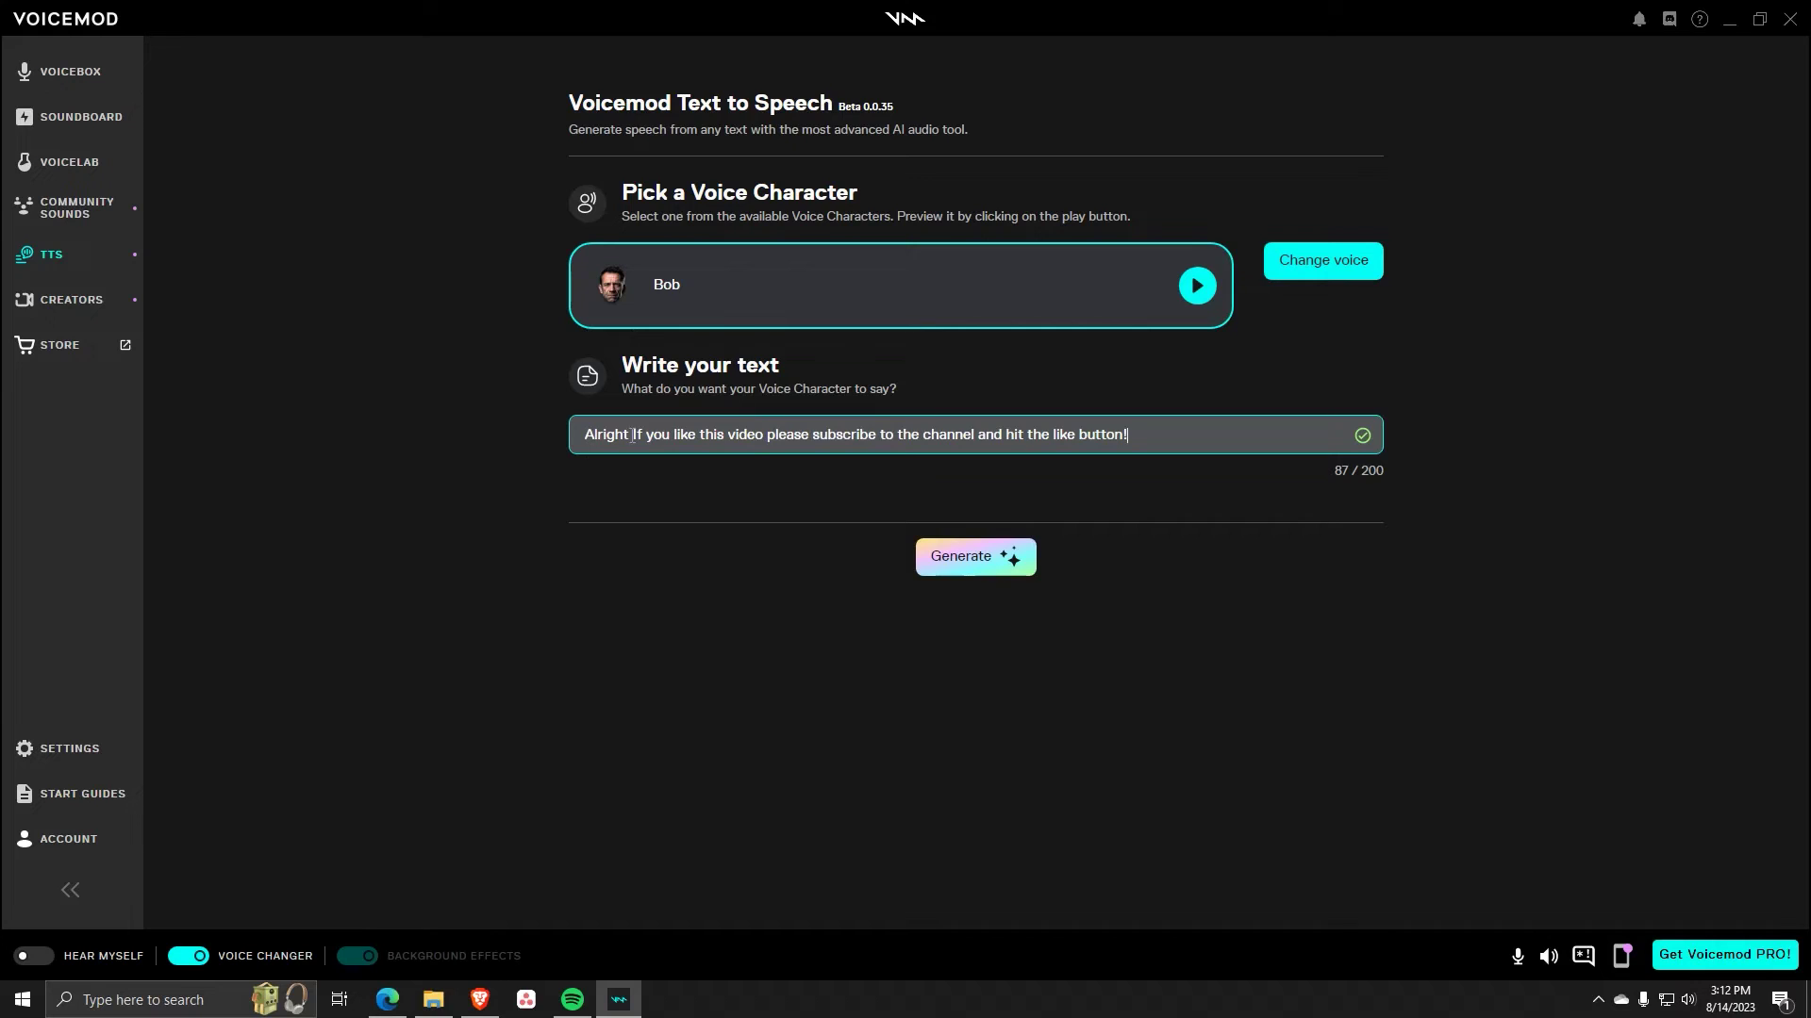
click(632, 436)
text(!)
click(975, 557)
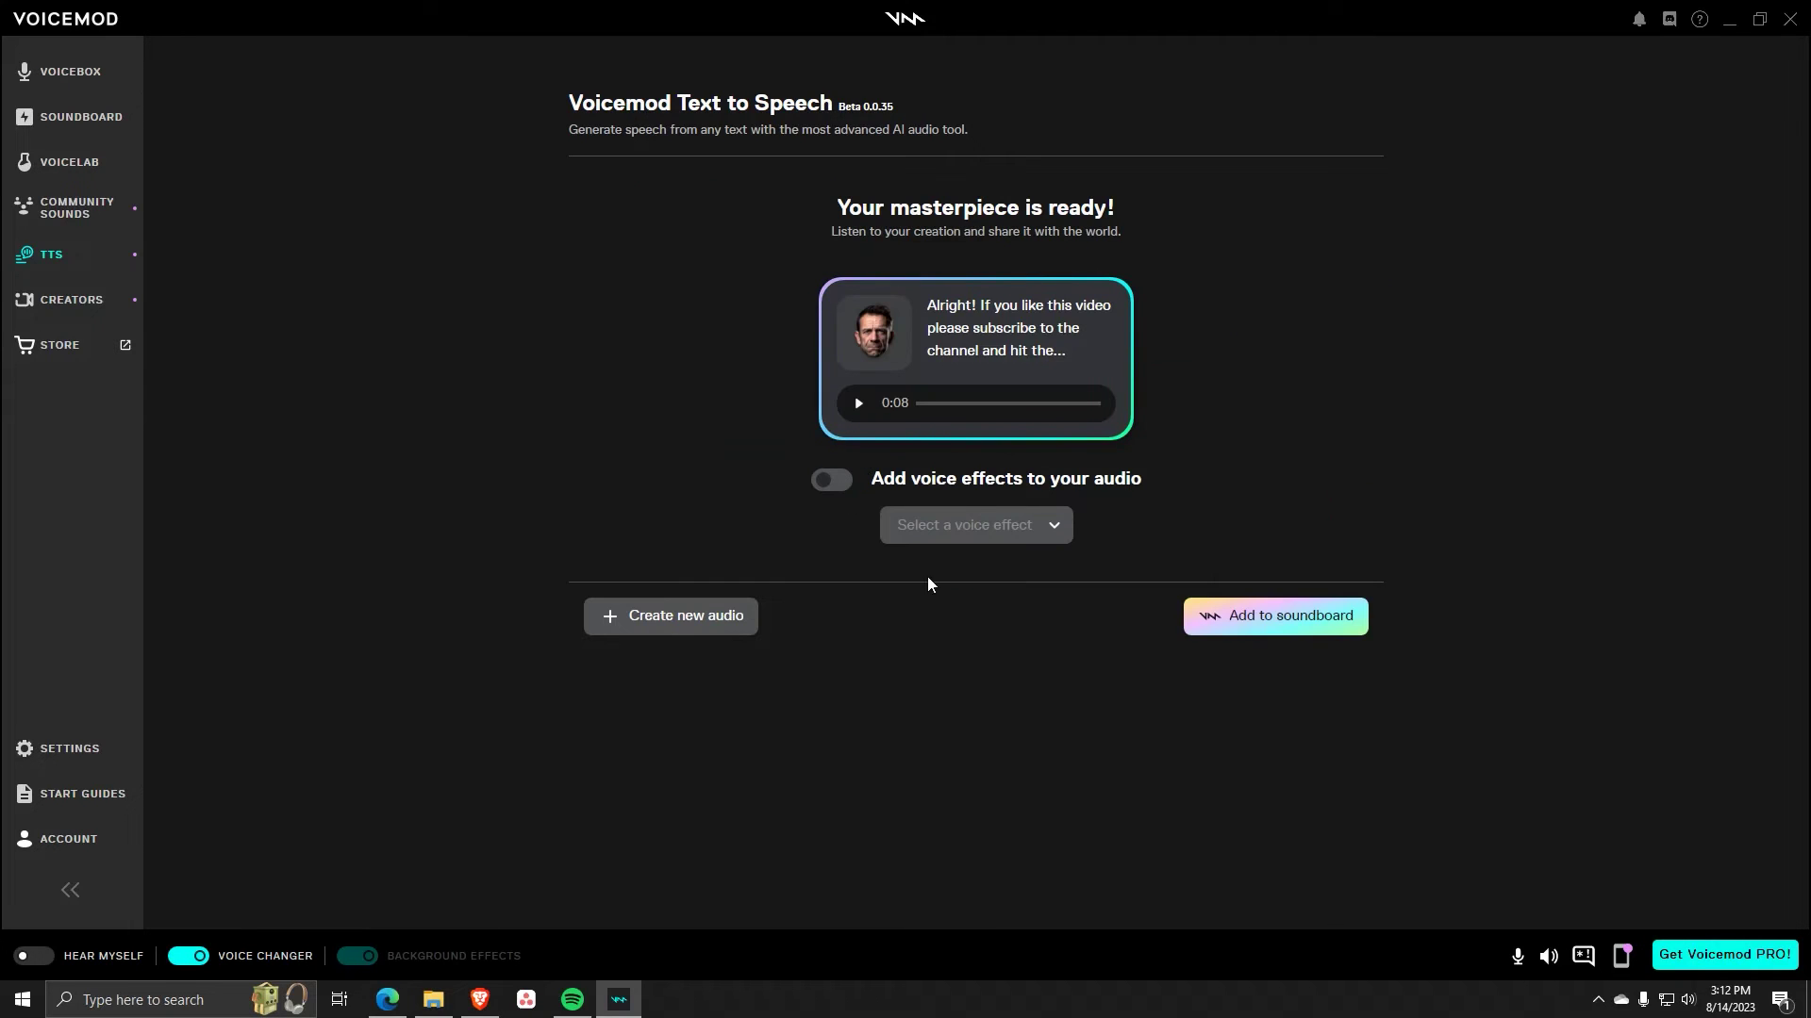
click(858, 406)
Try the Astronaut and Banana voice effects on the generated audio and switch voice effects off again
click(1046, 527)
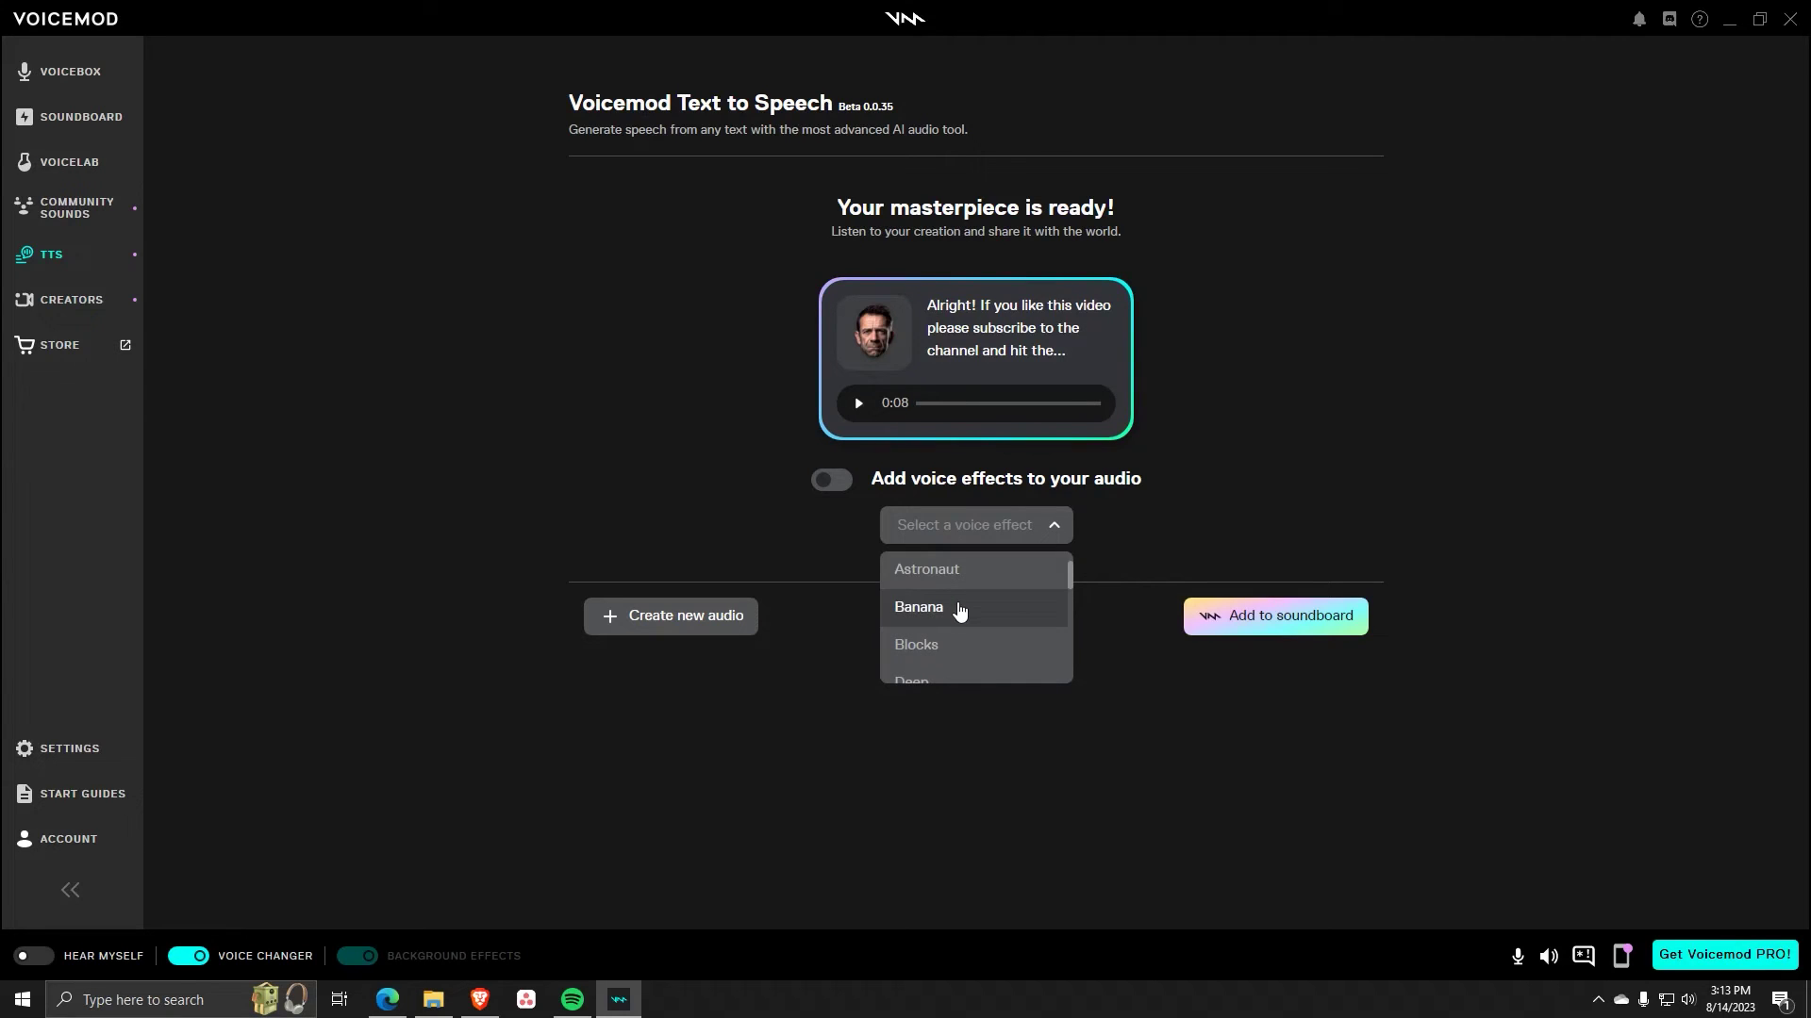
click(967, 571)
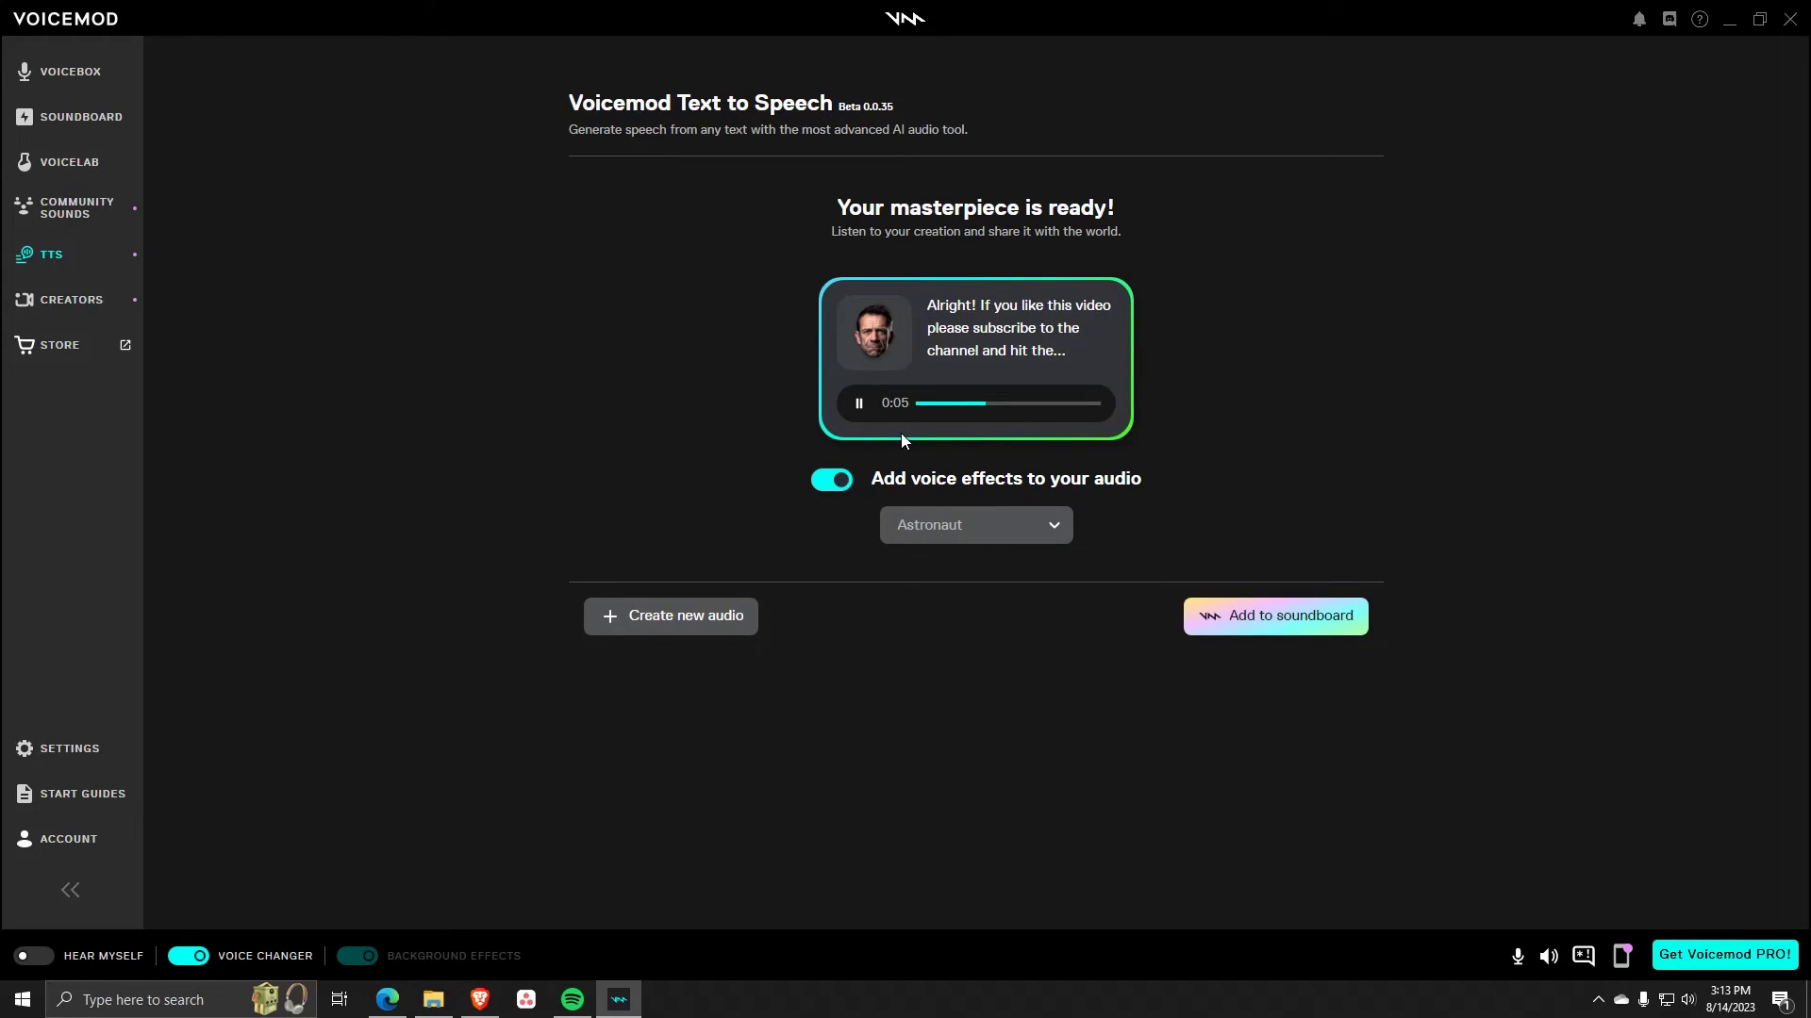
click(1055, 533)
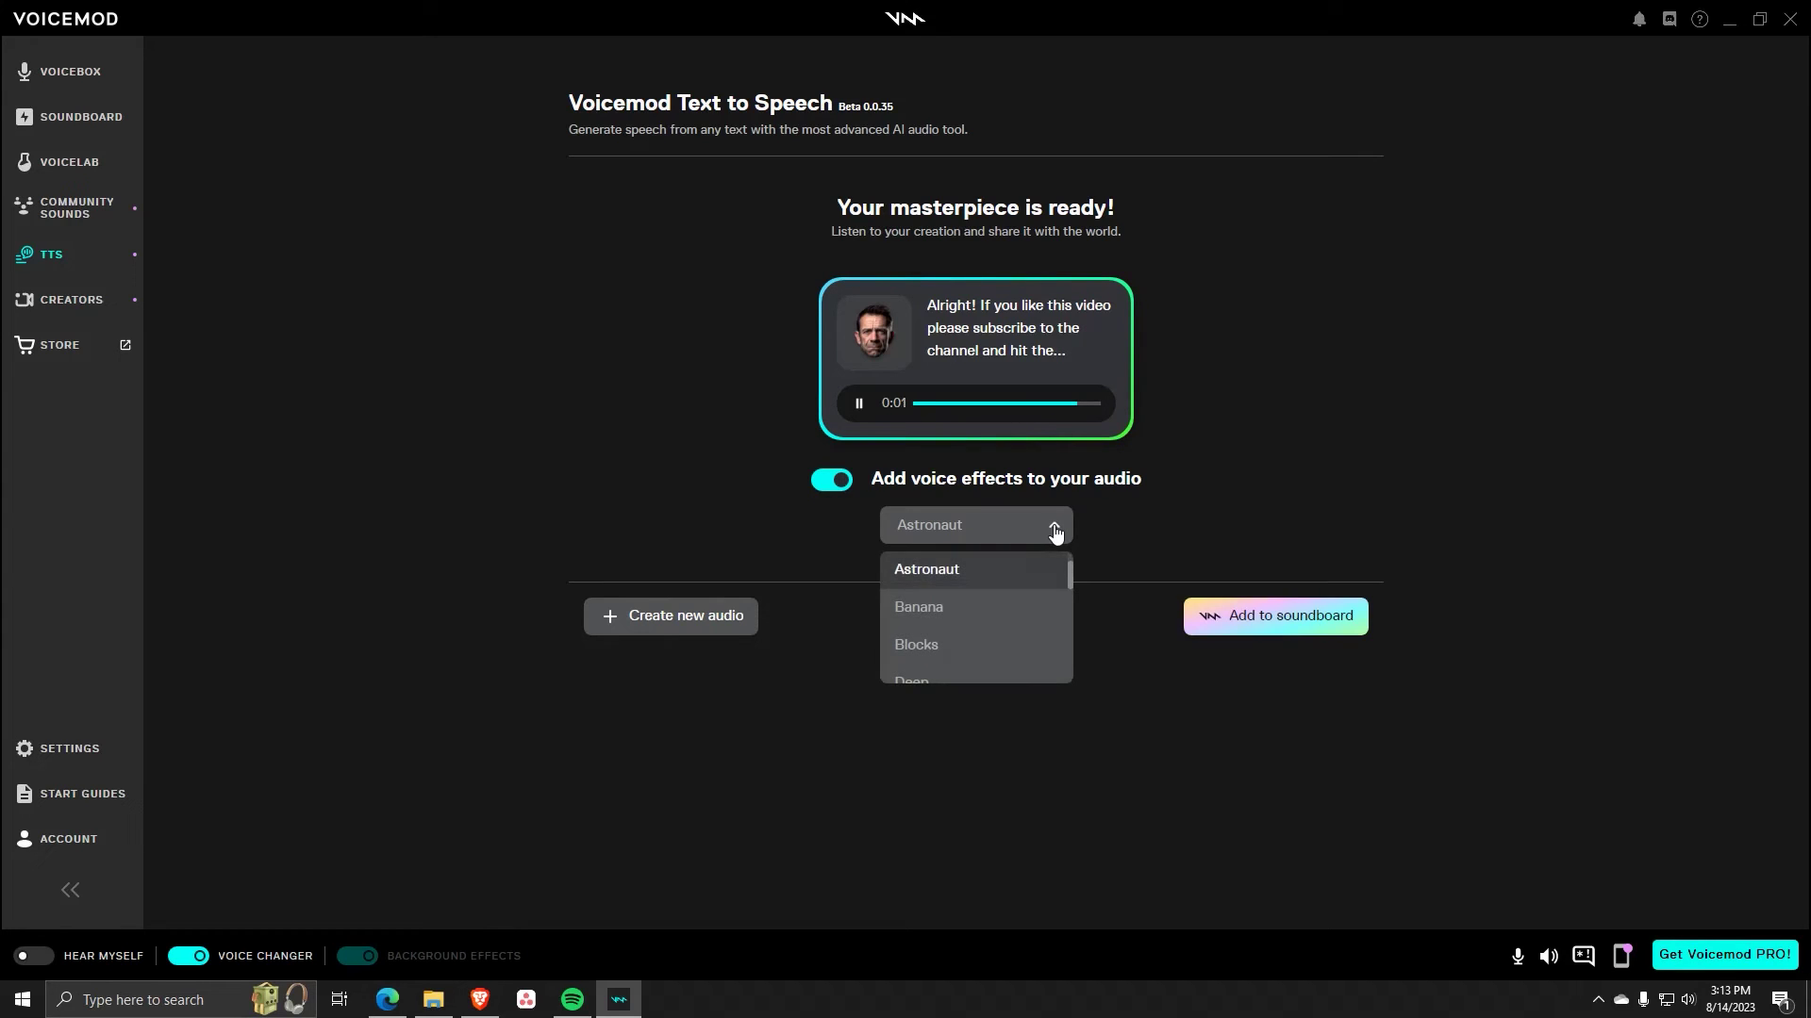
click(972, 602)
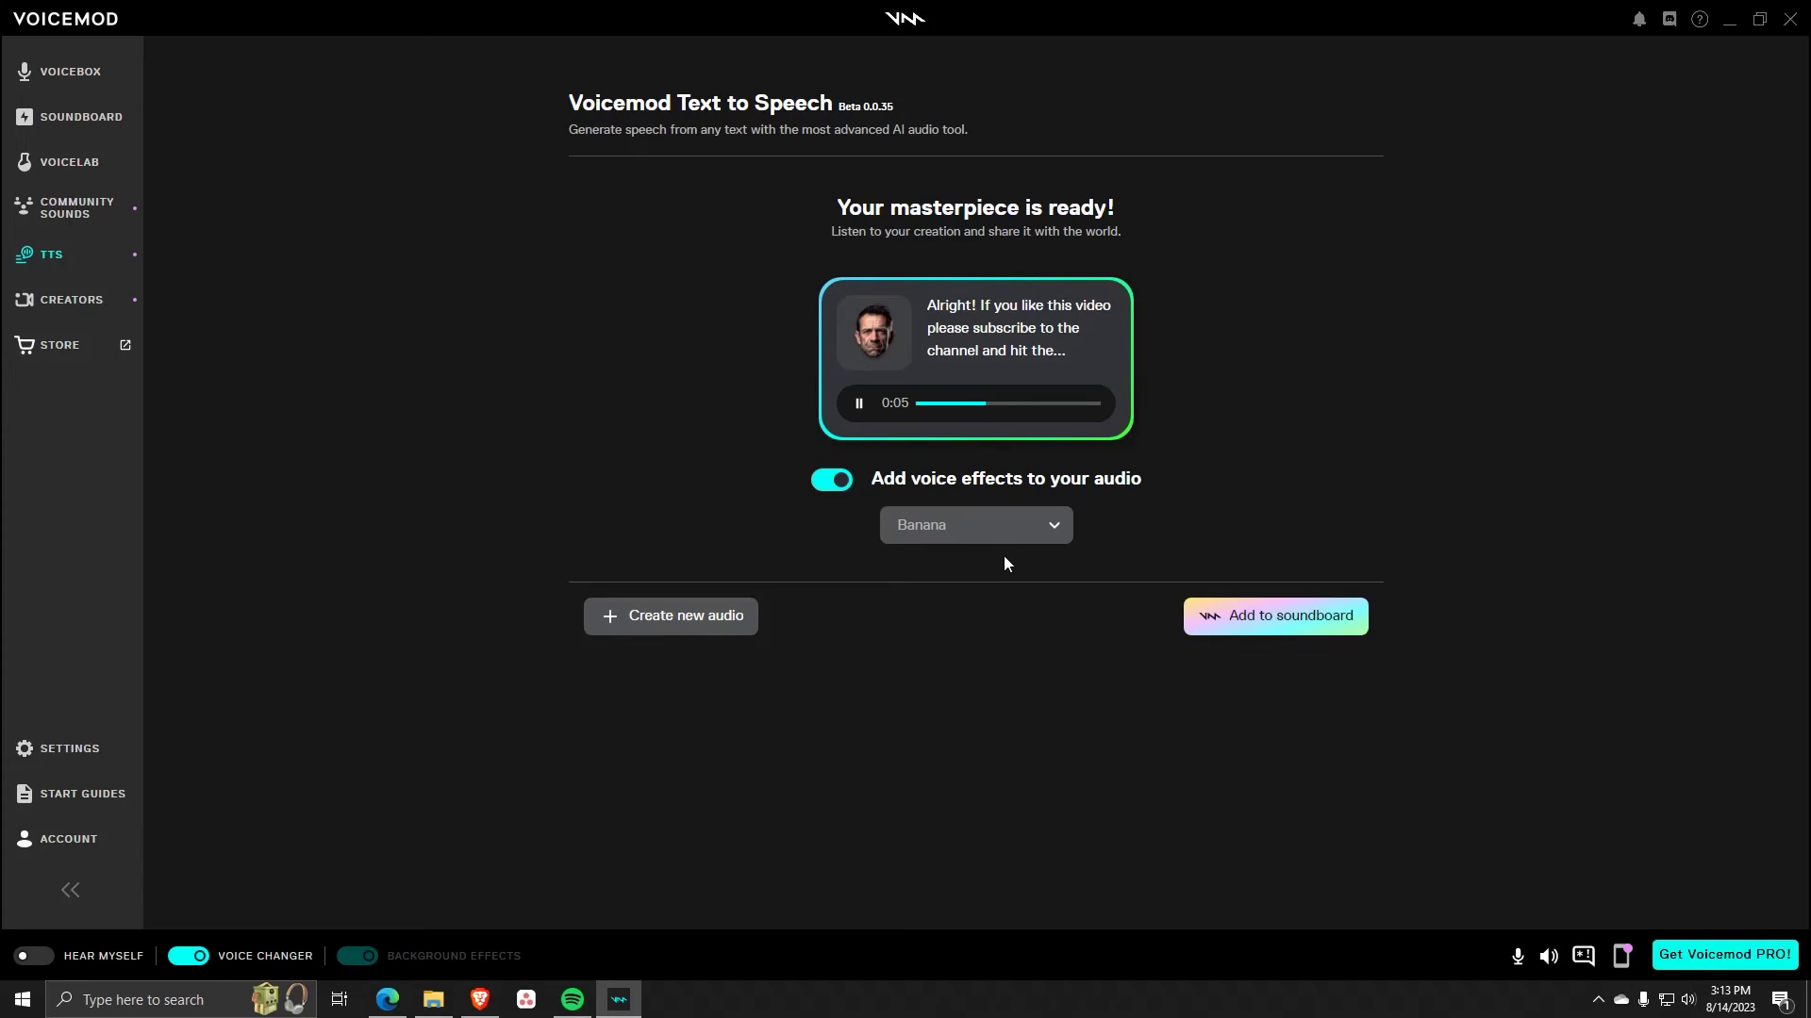
click(819, 485)
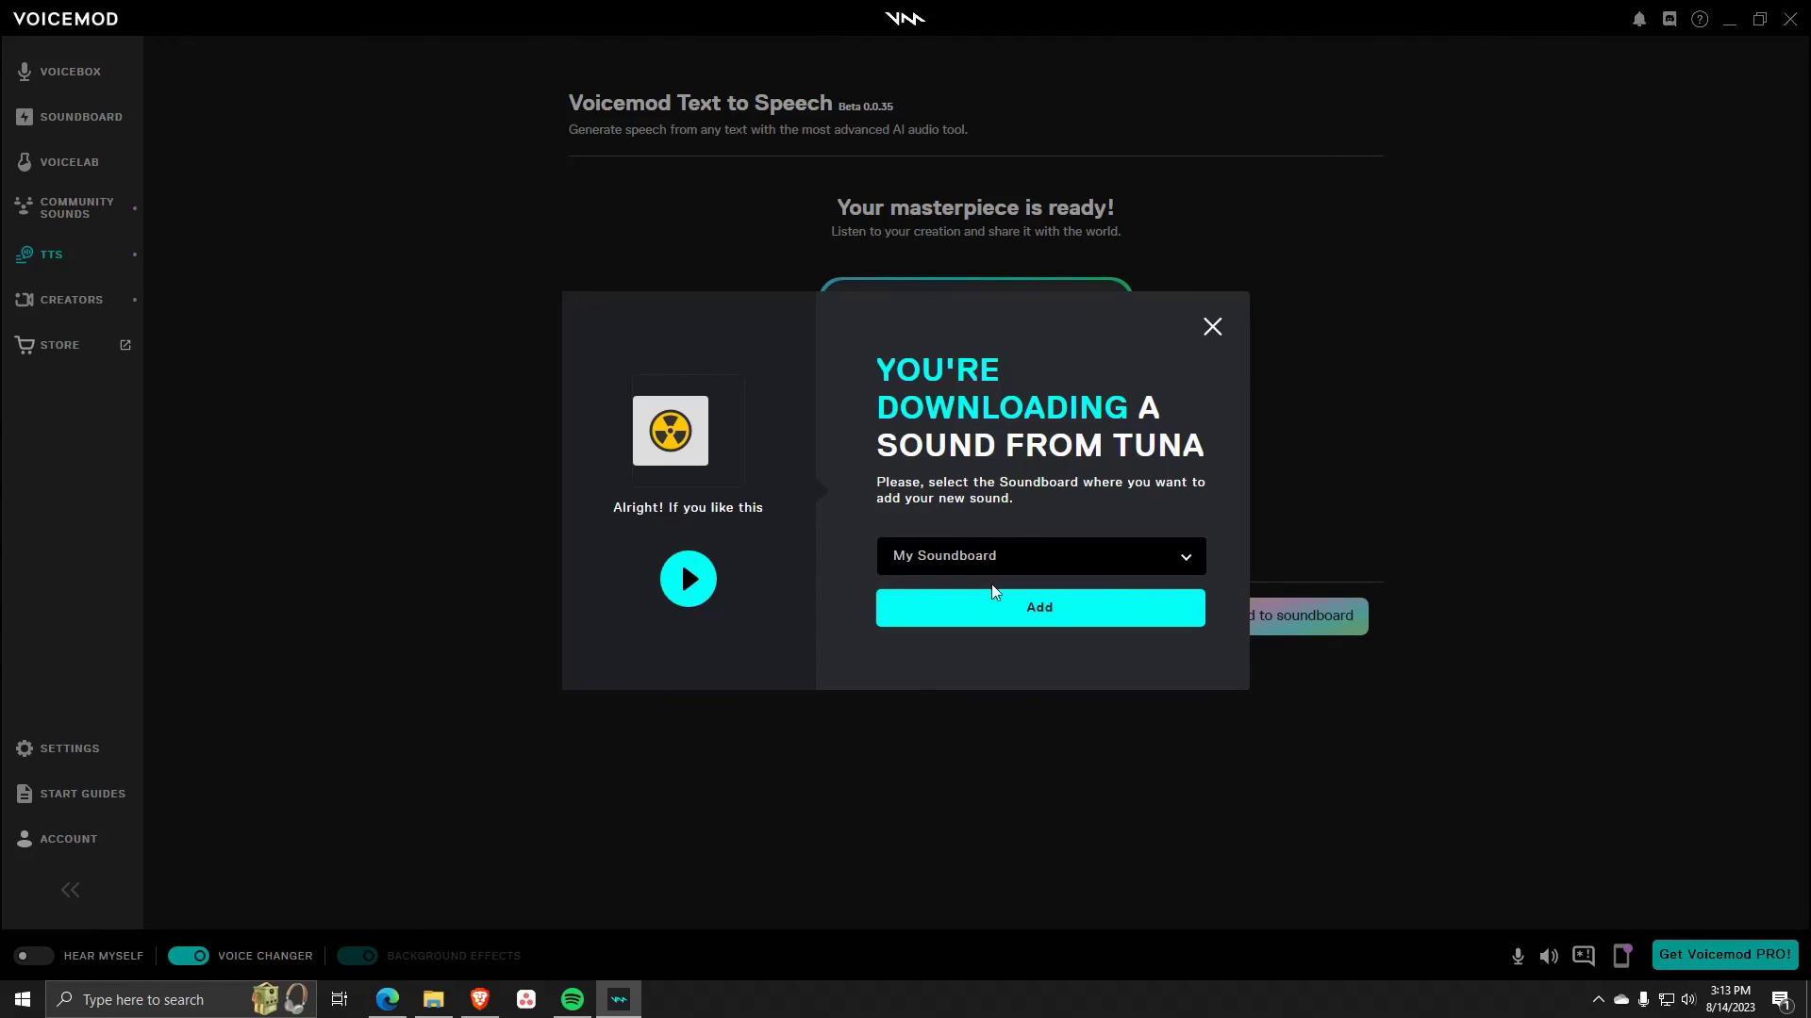
Add the generated audio to My Soundboard and play the "Alright! If you like this" sound from there
click(957, 594)
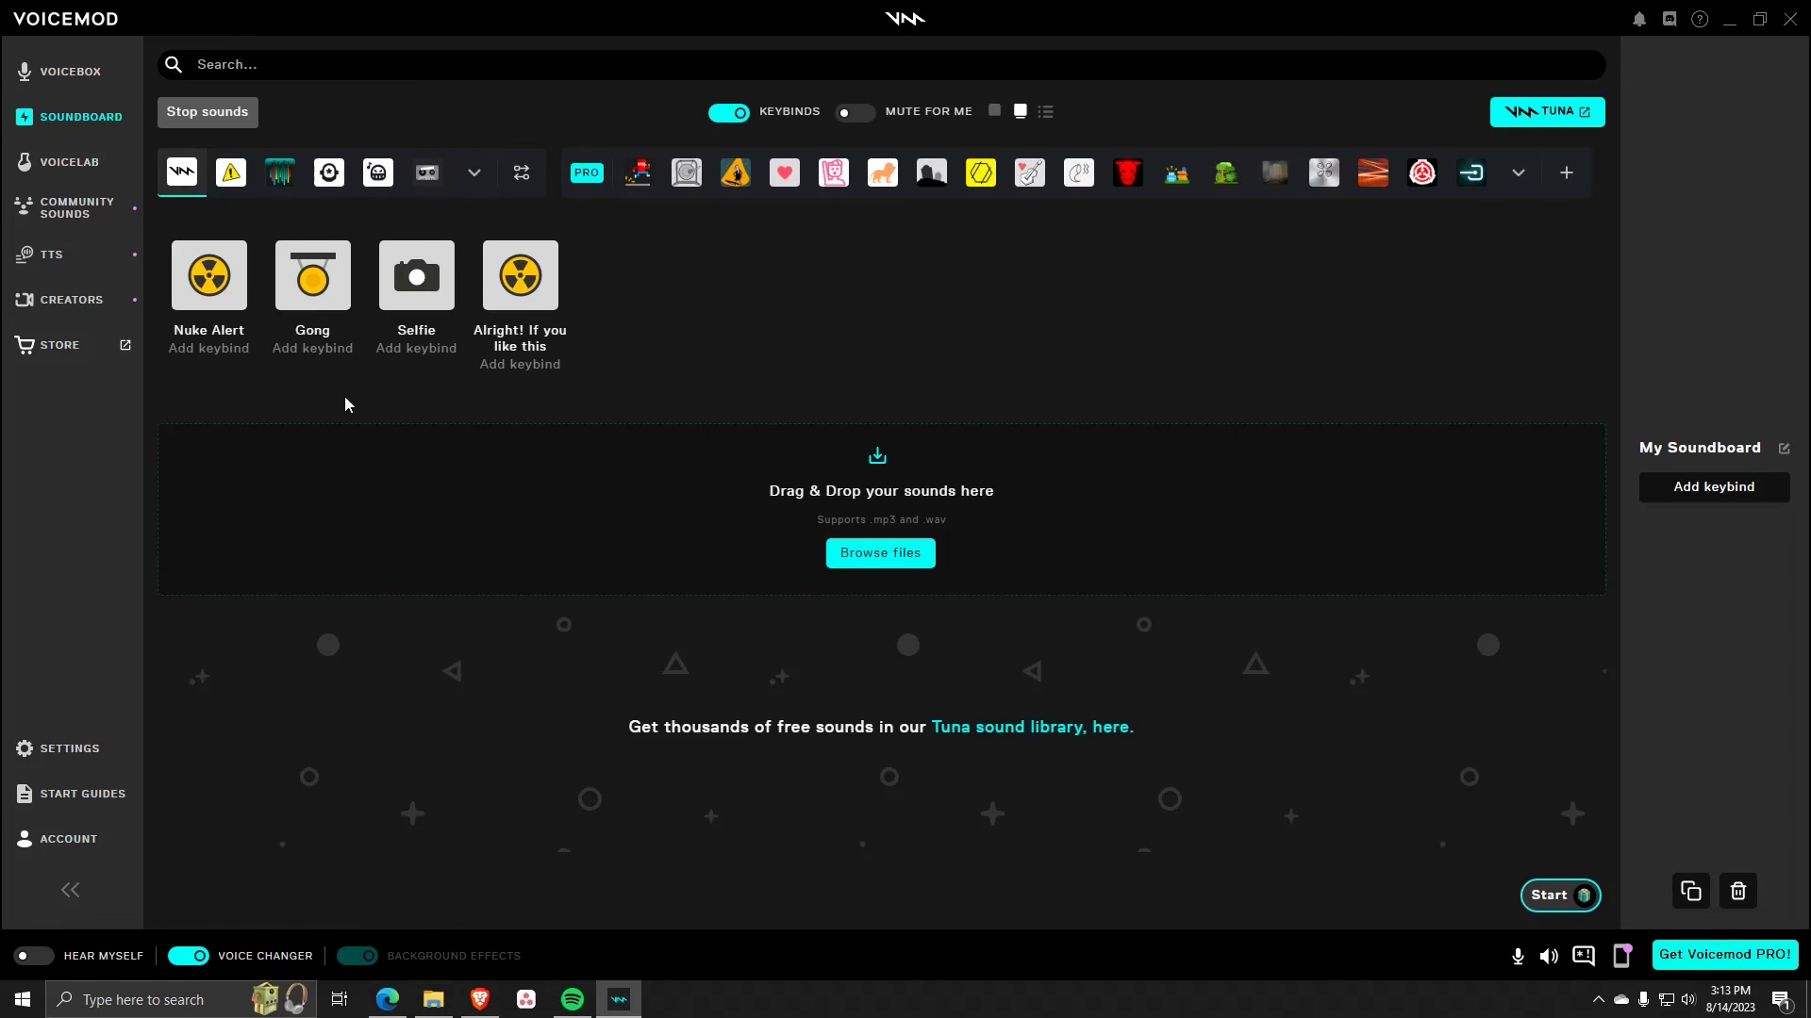
click(530, 294)
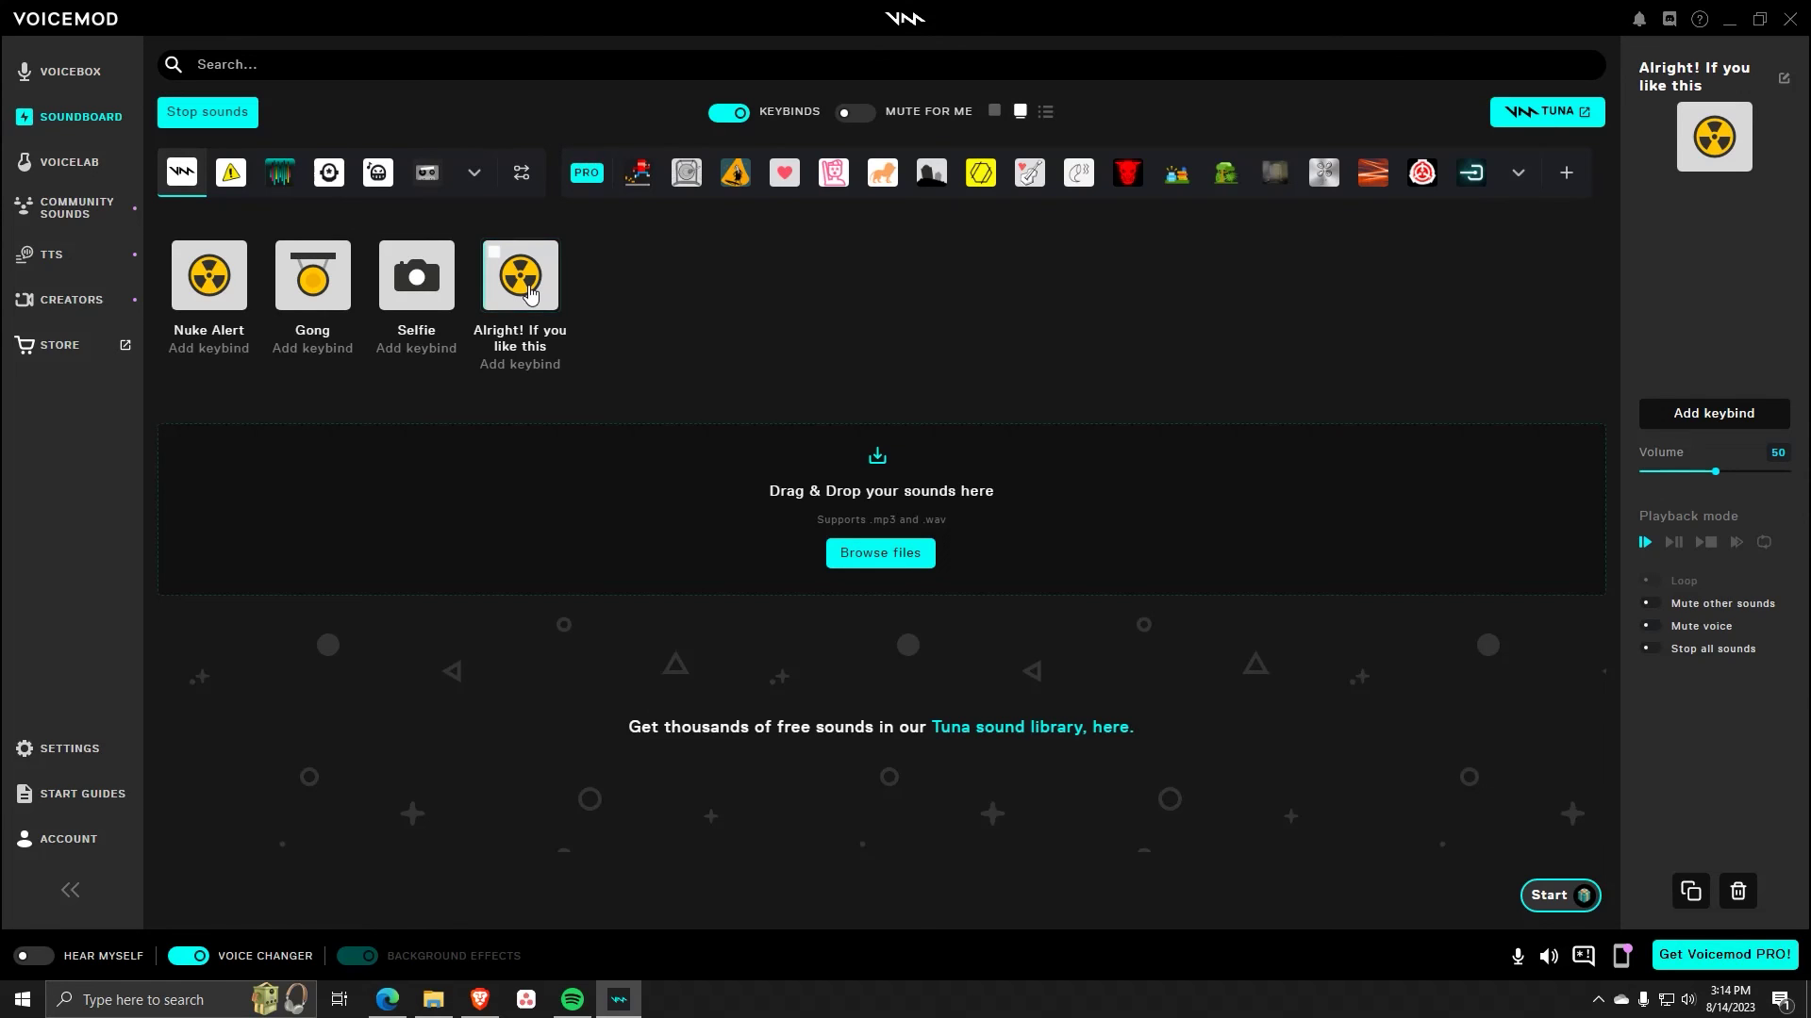